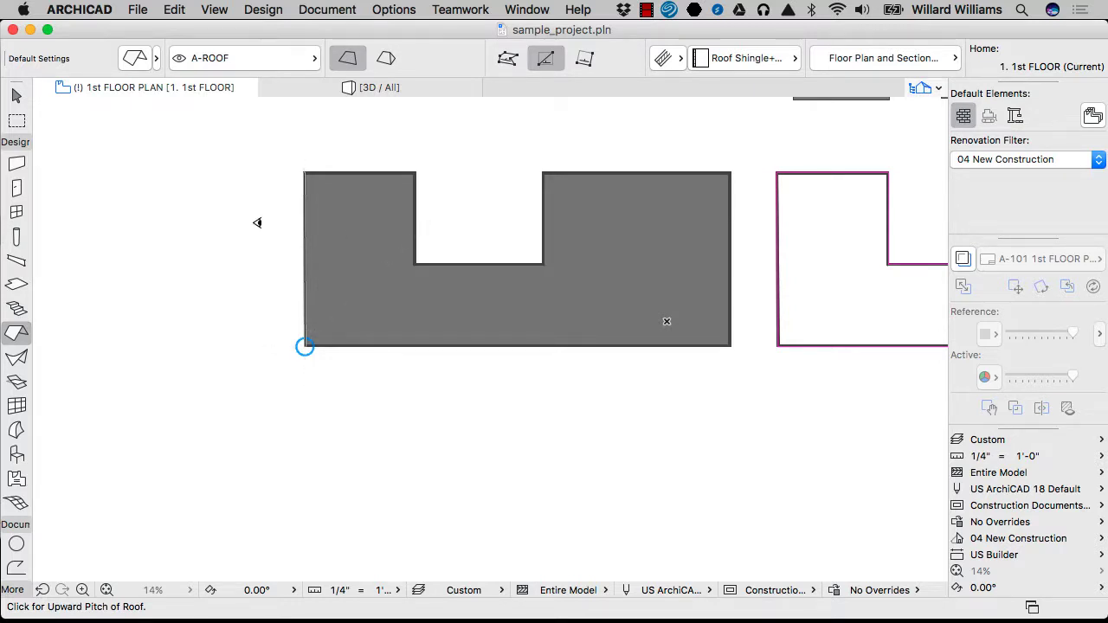
# Draw a rectangular roof over the left wing, corner to corner, setting its pitch side and shingle fill direction
pyautogui.click(389, 208)
pyautogui.scroll(2, 334, 196)
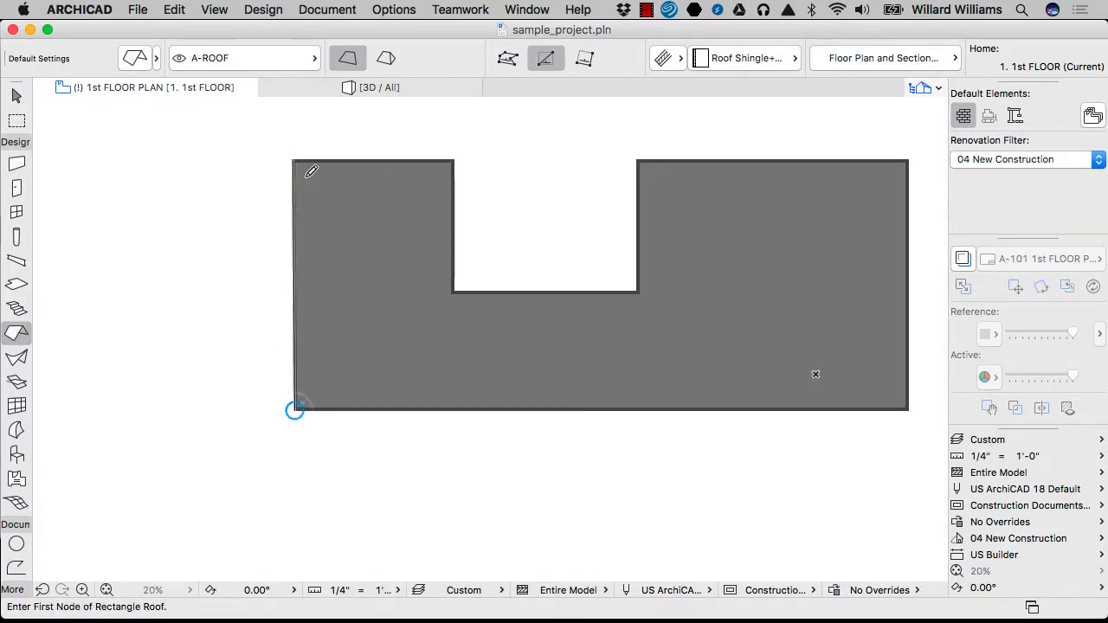
pyautogui.click(293, 160)
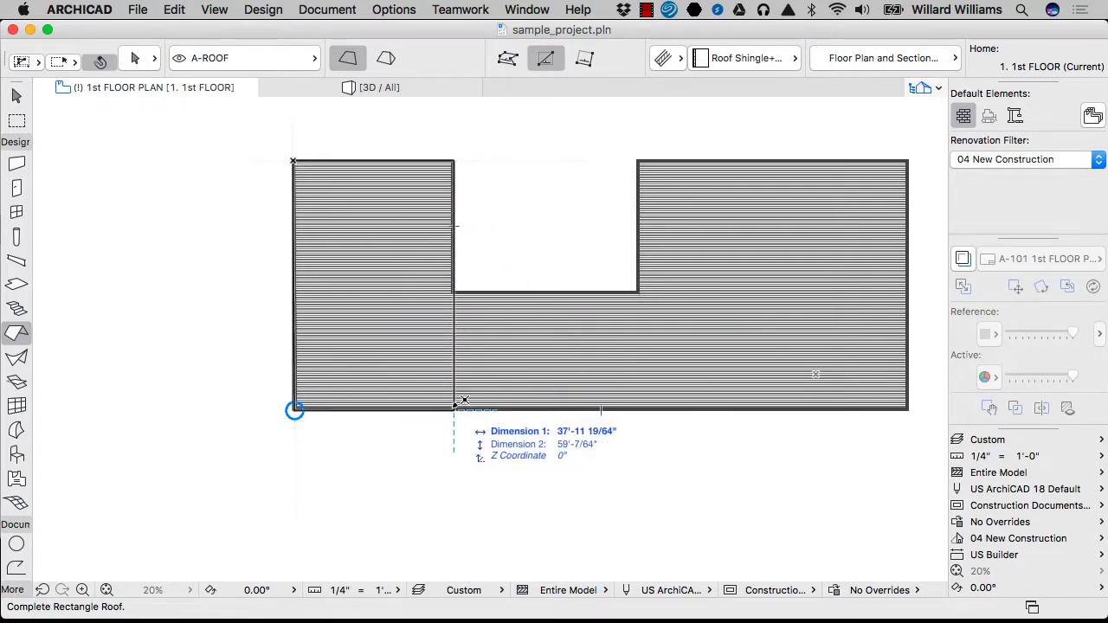
pyautogui.click(463, 400)
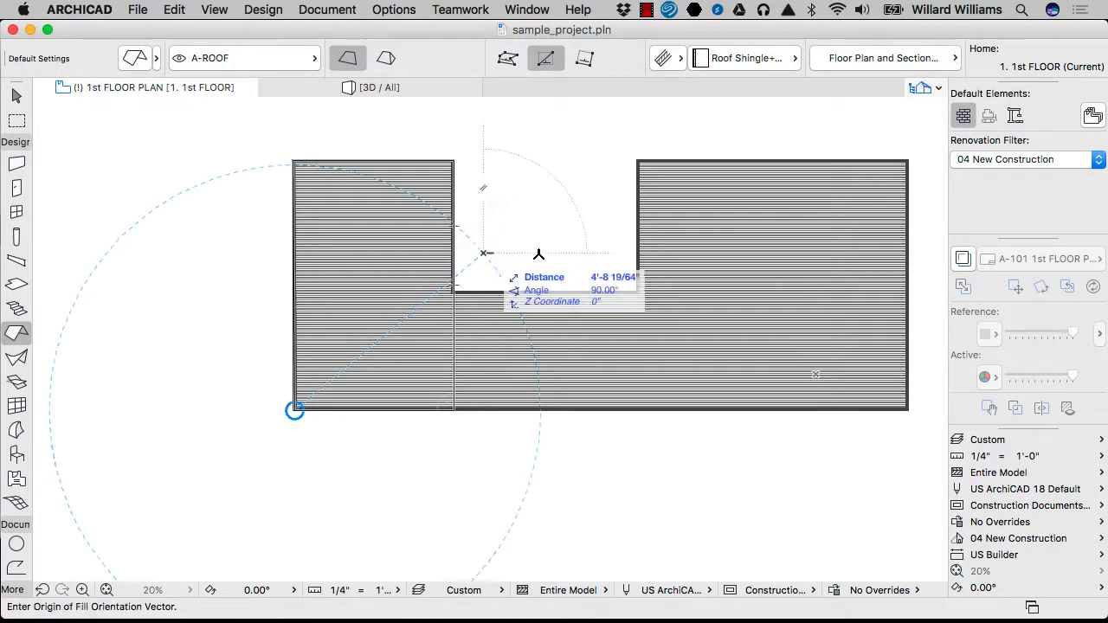
pyautogui.click(543, 251)
# Rotate the left-wing roof's shingle fill orientation to 90°
pyautogui.scroll(5, 384, 334)
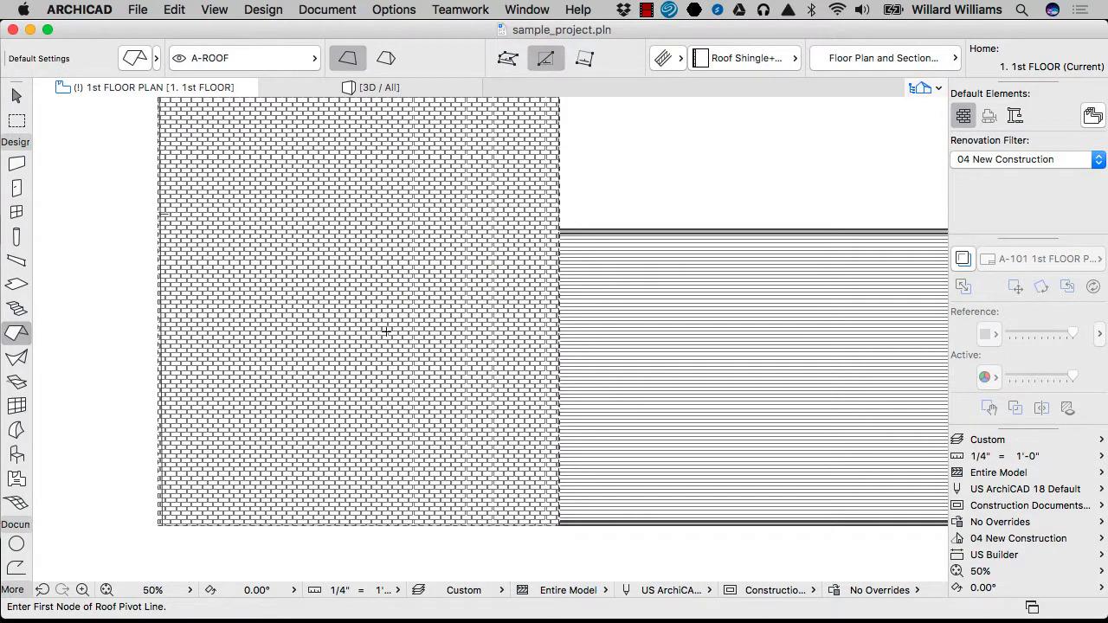
pyautogui.scroll(-2, 452, 303)
pyautogui.press('Escape')
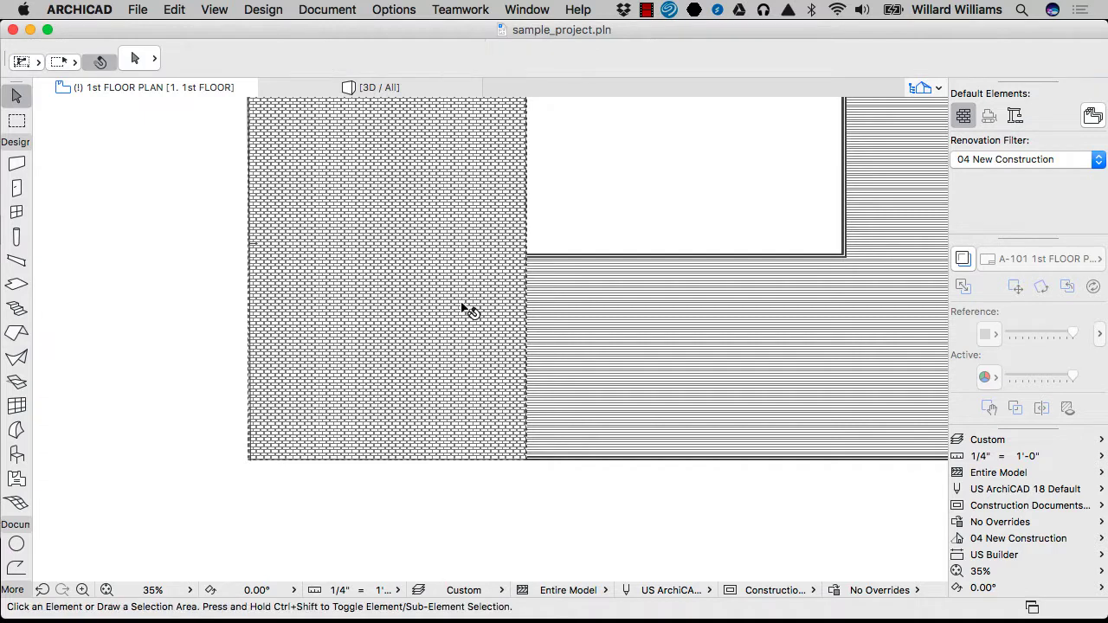
pyautogui.click(461, 307)
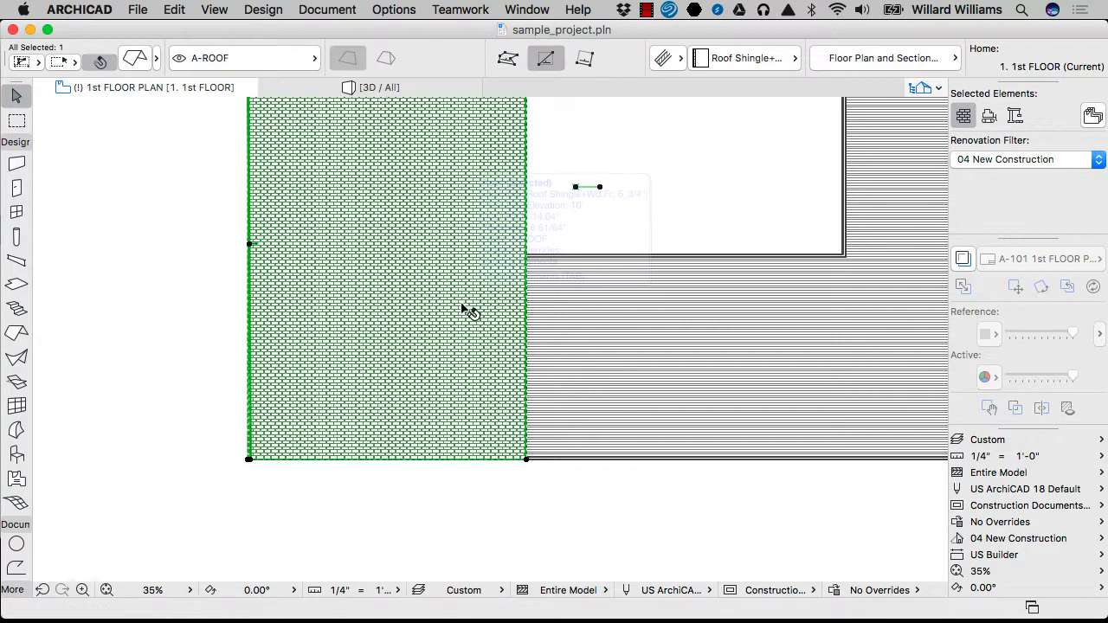
pyautogui.click(600, 187)
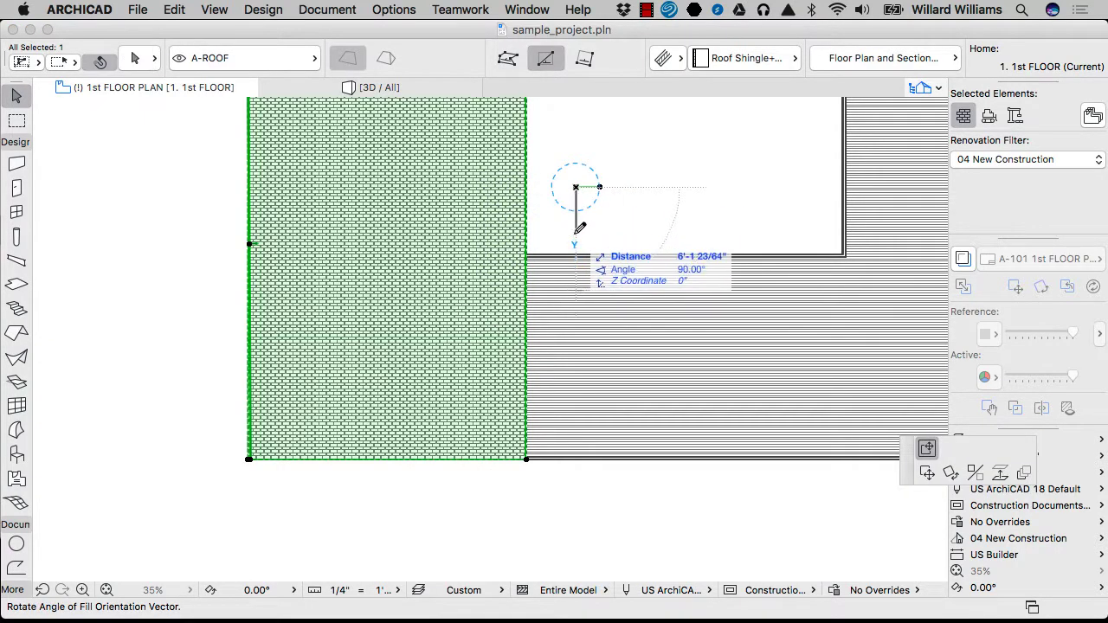
pyautogui.click(576, 231)
# Deselect the roof and begin a marquee area above-left of the left wing
pyautogui.scroll(-4, 491, 299)
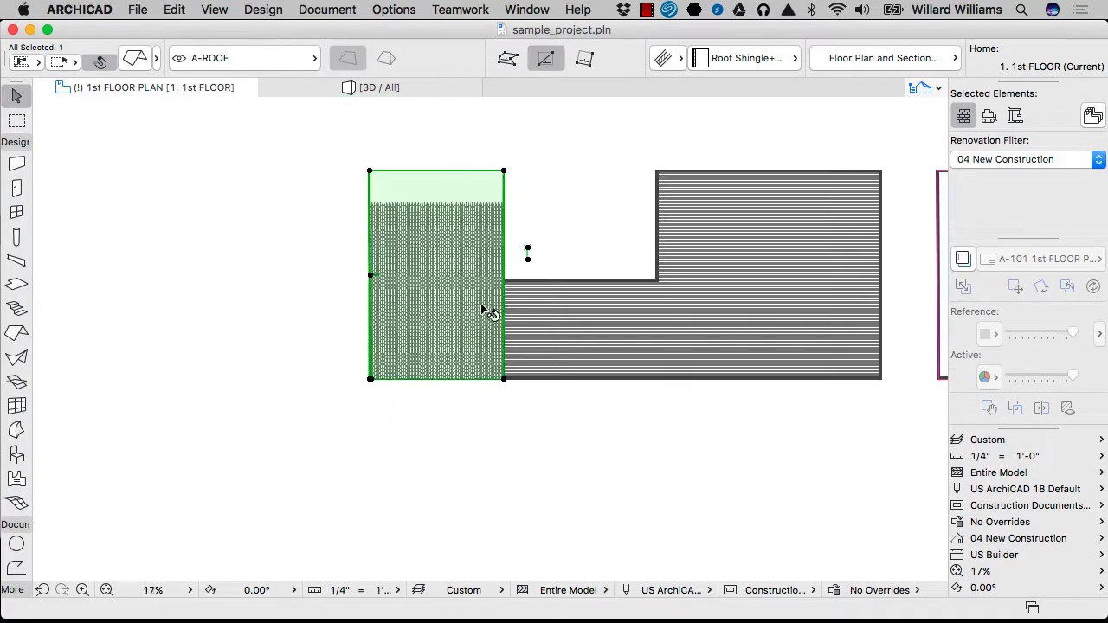
pyautogui.click(511, 270)
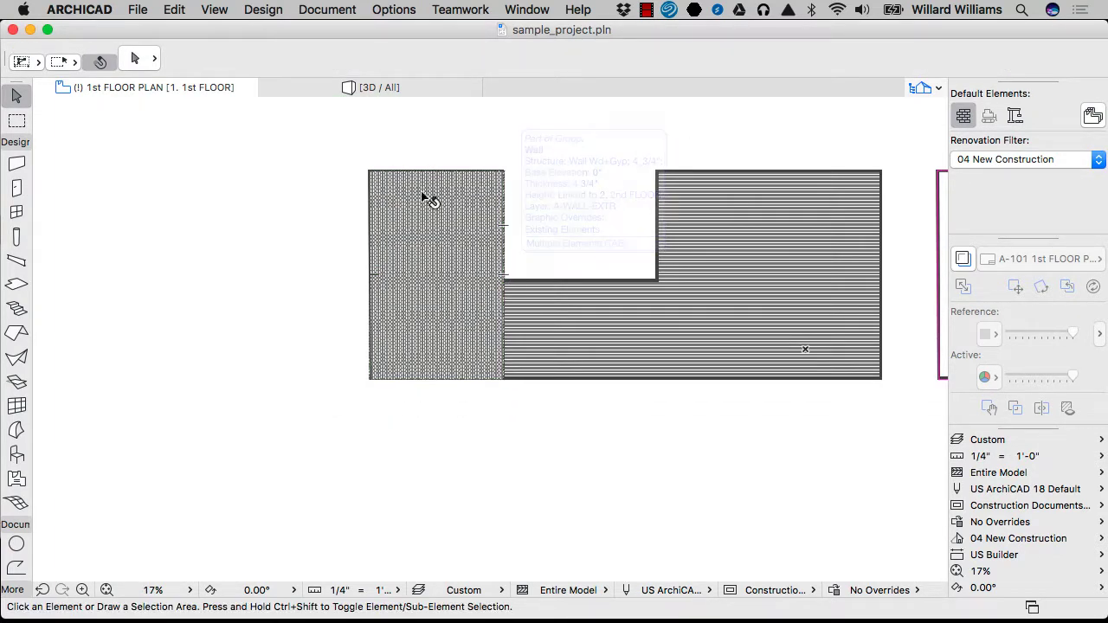
pyautogui.press('m')
pyautogui.click(330, 129)
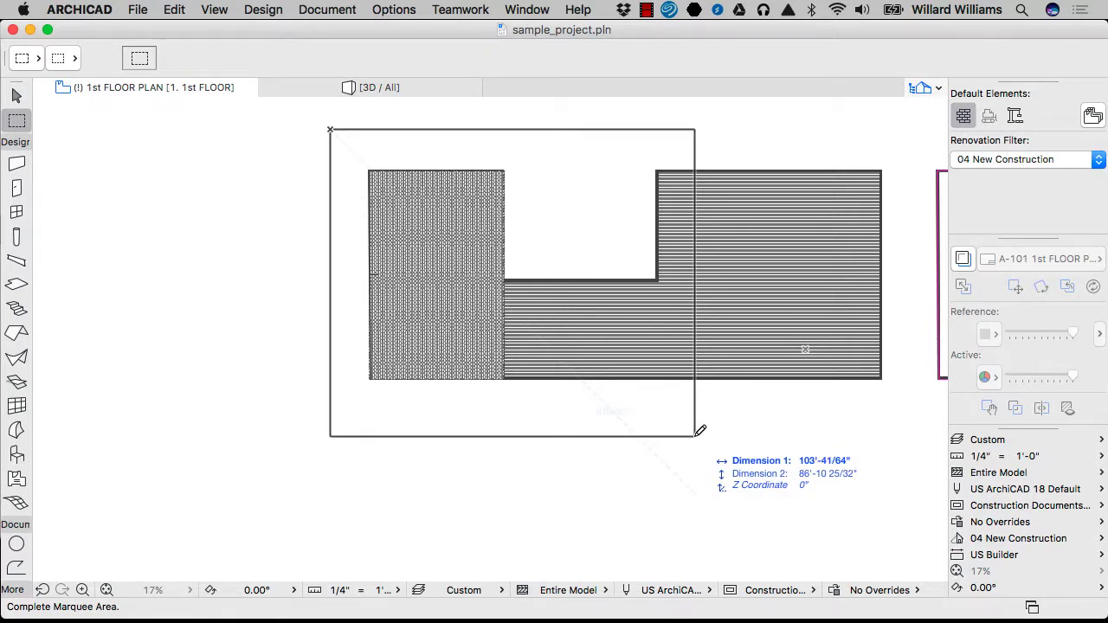
# Finish the marquee around the left wing and make it the bold all-stories type
pyautogui.click(695, 435)
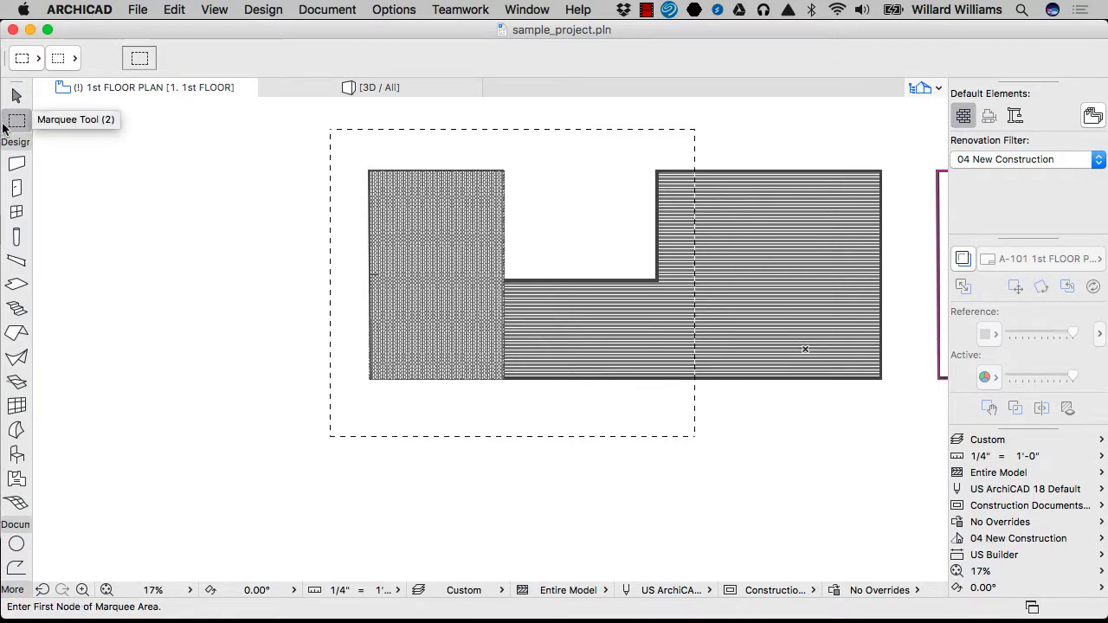
pyautogui.click(17, 66)
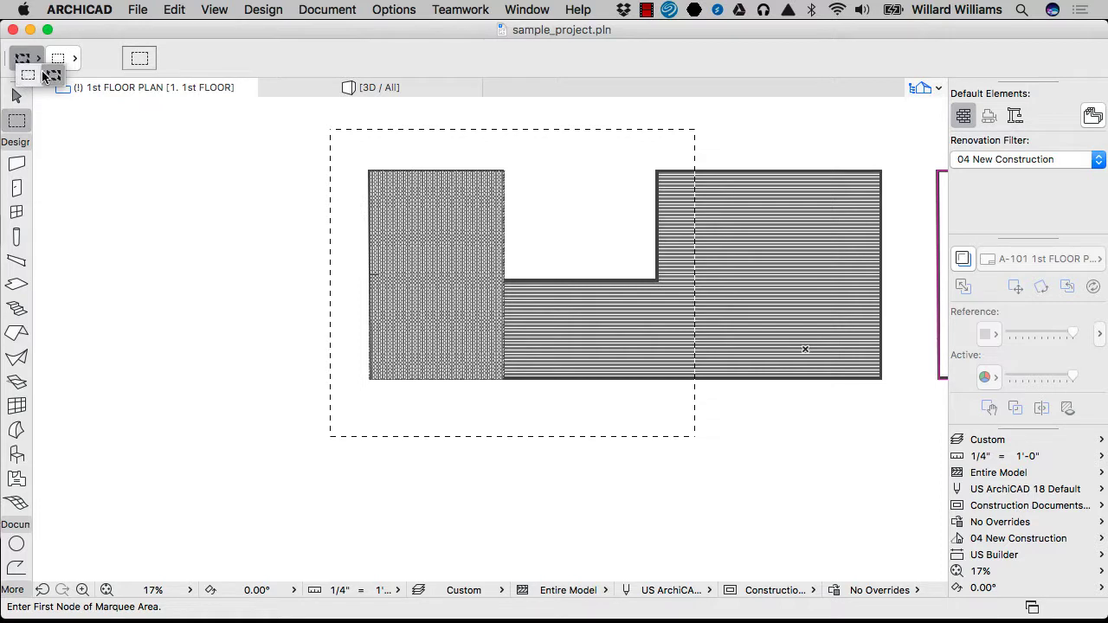
pyautogui.click(53, 74)
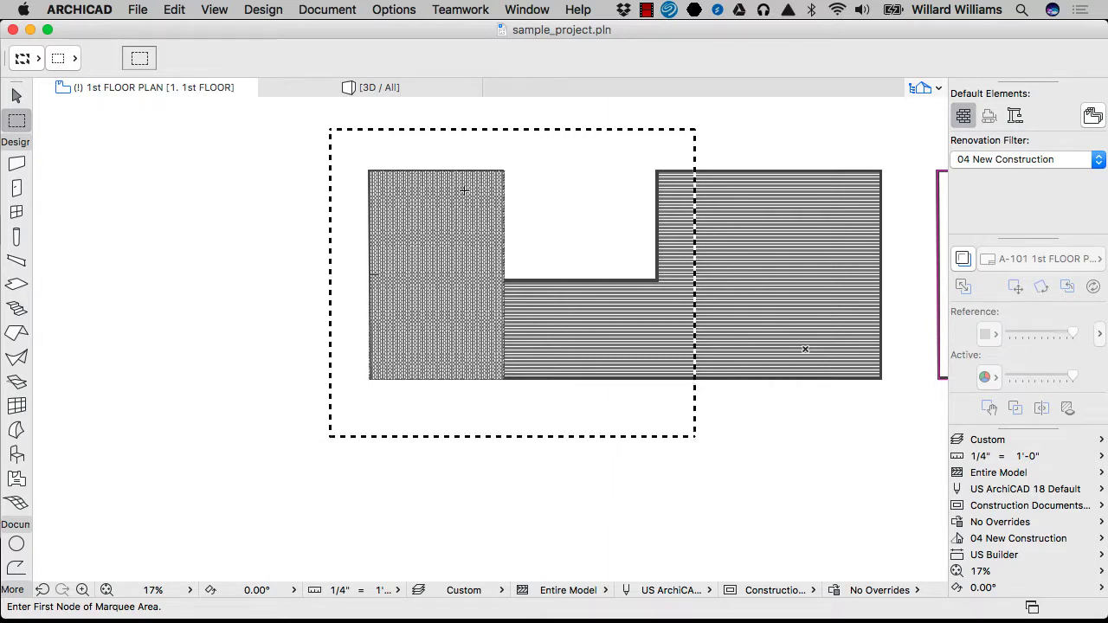
# View the marquee area in 3D from a low angle and select the left-wing roof to check it
pyautogui.press('F5')
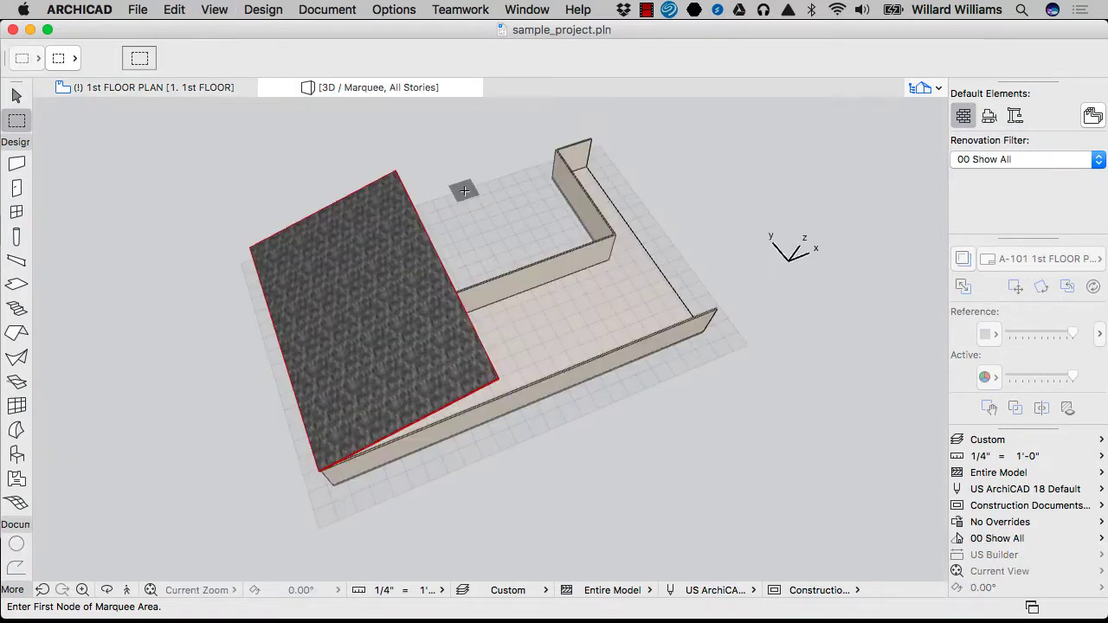
pyautogui.keyDown('shift'); pyautogui.moveTo(465, 234); pyautogui.dragTo(516, 302, button='middle'); pyautogui.keyUp('shift')
pyautogui.press('Escape')
pyautogui.press('Escape')
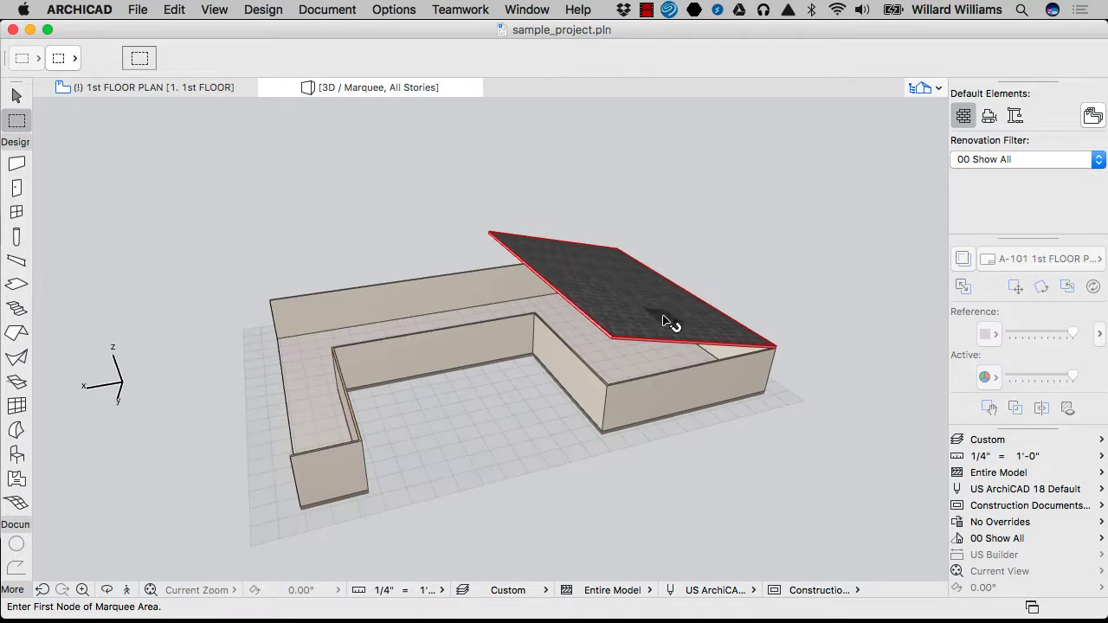
pyautogui.click(668, 320)
pyautogui.scroll(3, 549, 268)
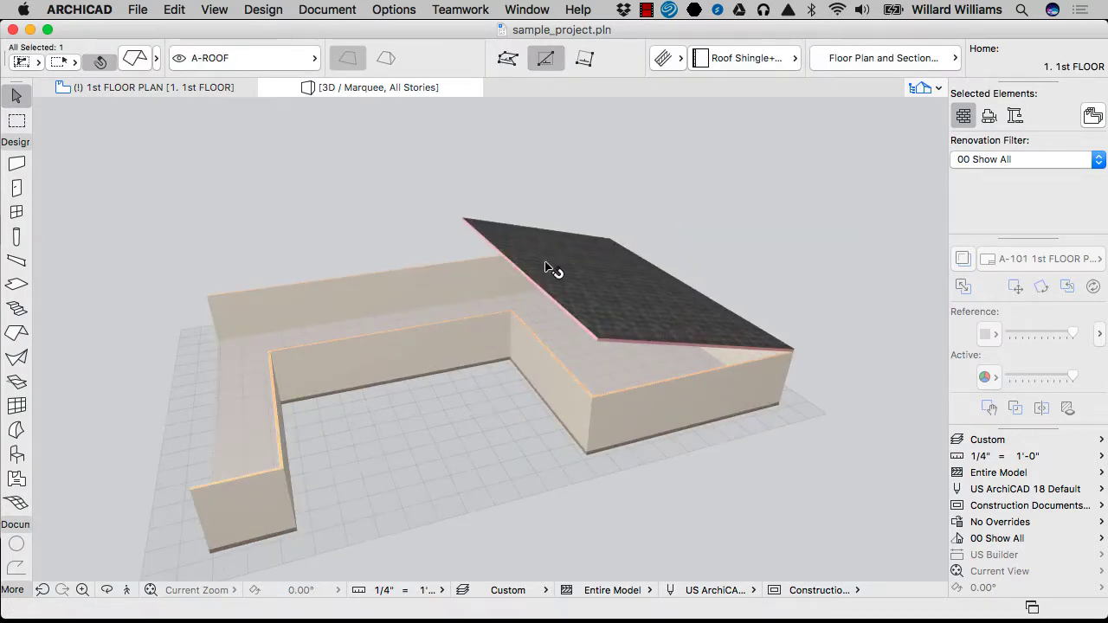
pyautogui.hscroll(5, 388, 69)
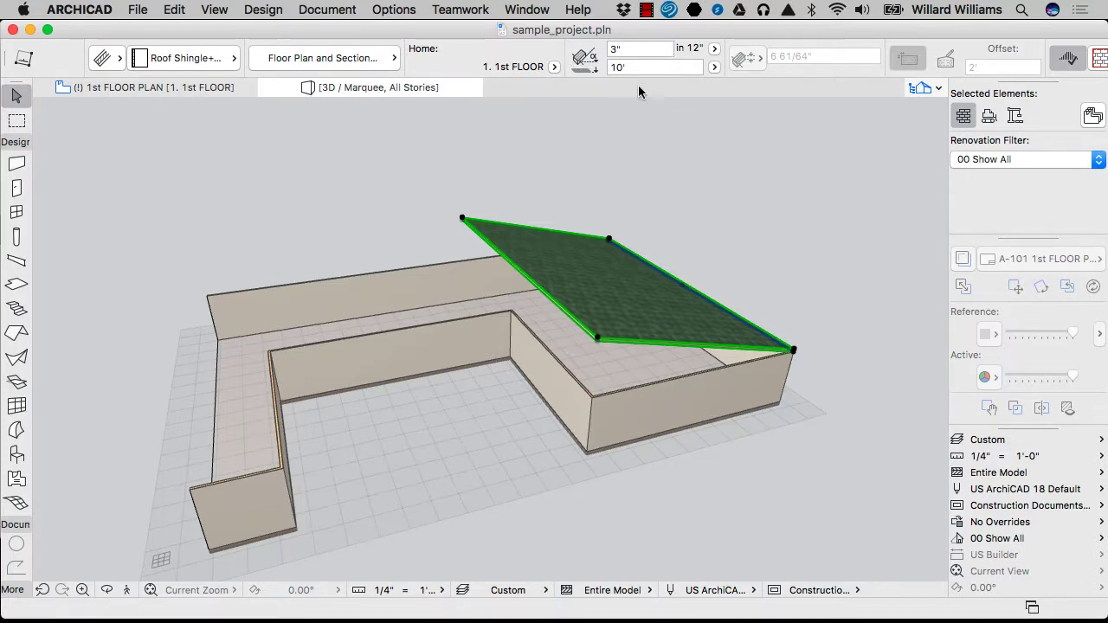
pyautogui.press('Escape')
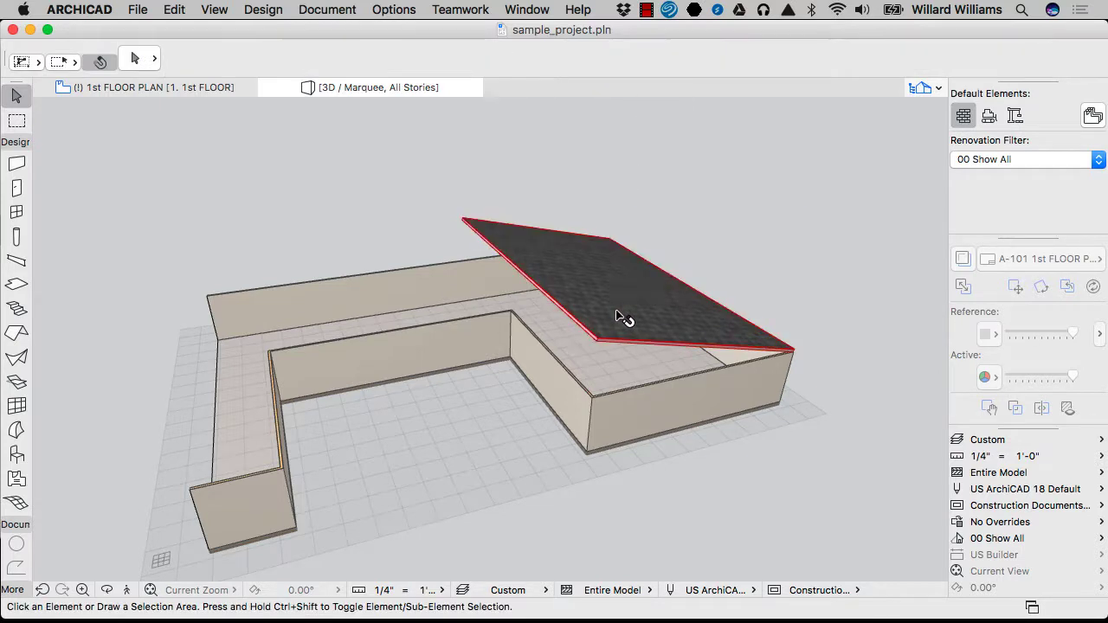
pyautogui.click(625, 315)
# Back on the 1st floor plan, draw a rectangular roof across the full bottom strip, pitching toward the back
pyautogui.press('Escape')
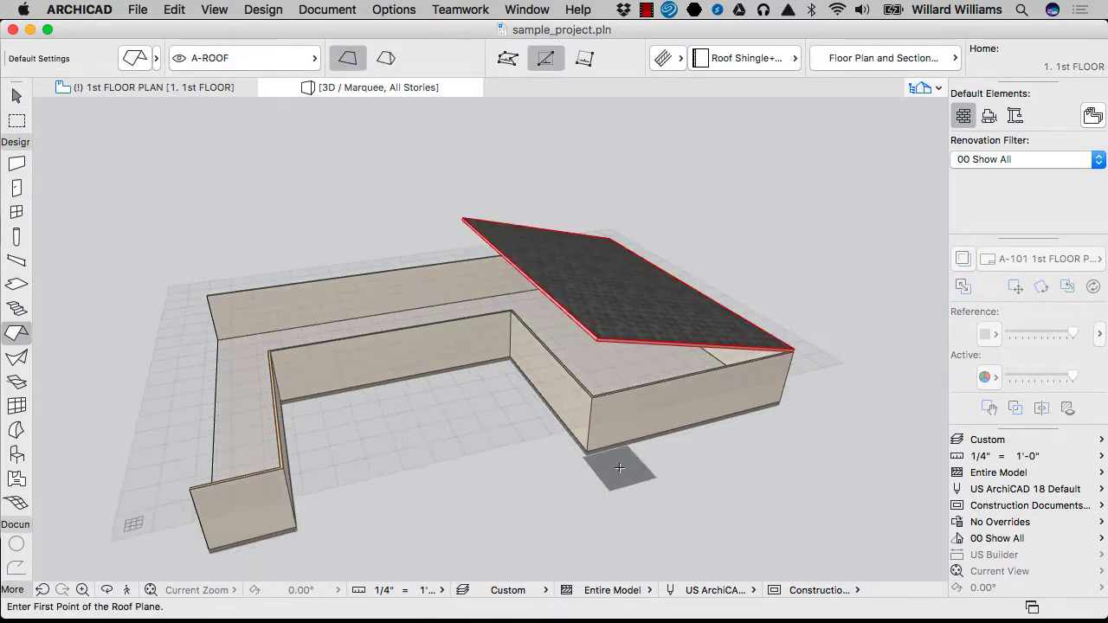
pyautogui.press('F2')
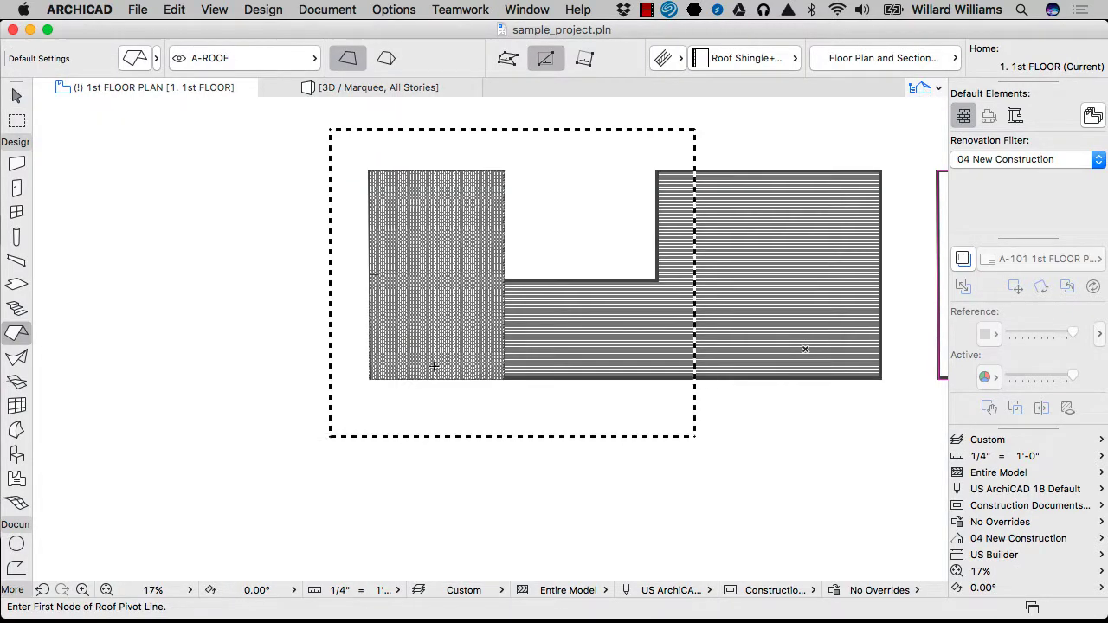
pyautogui.press('Escape')
pyautogui.click(368, 378)
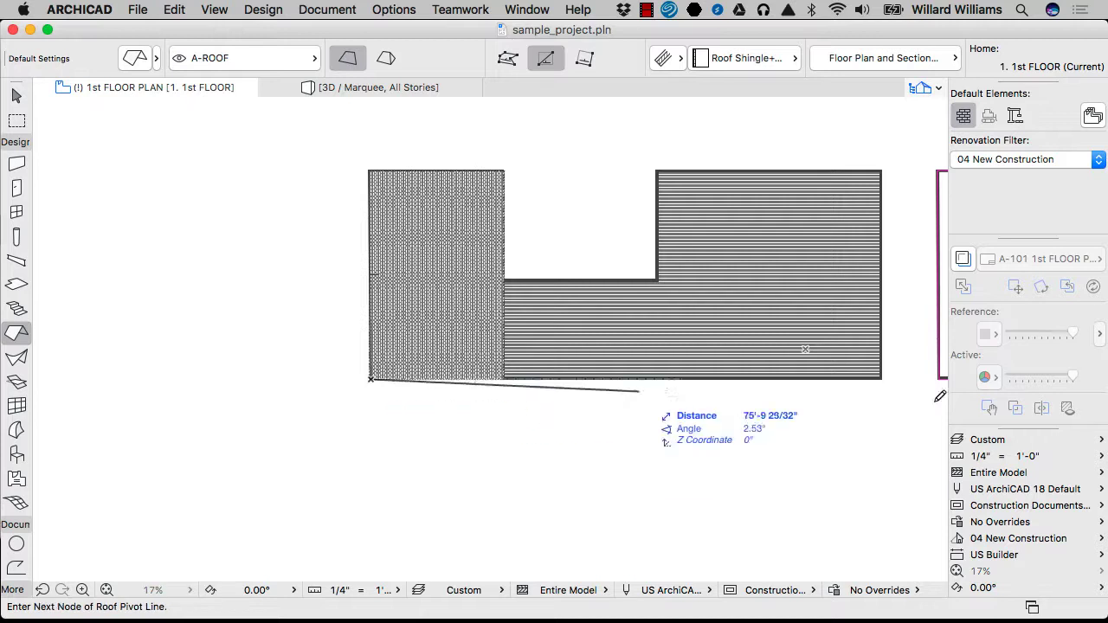
pyautogui.click(883, 377)
pyautogui.click(819, 265)
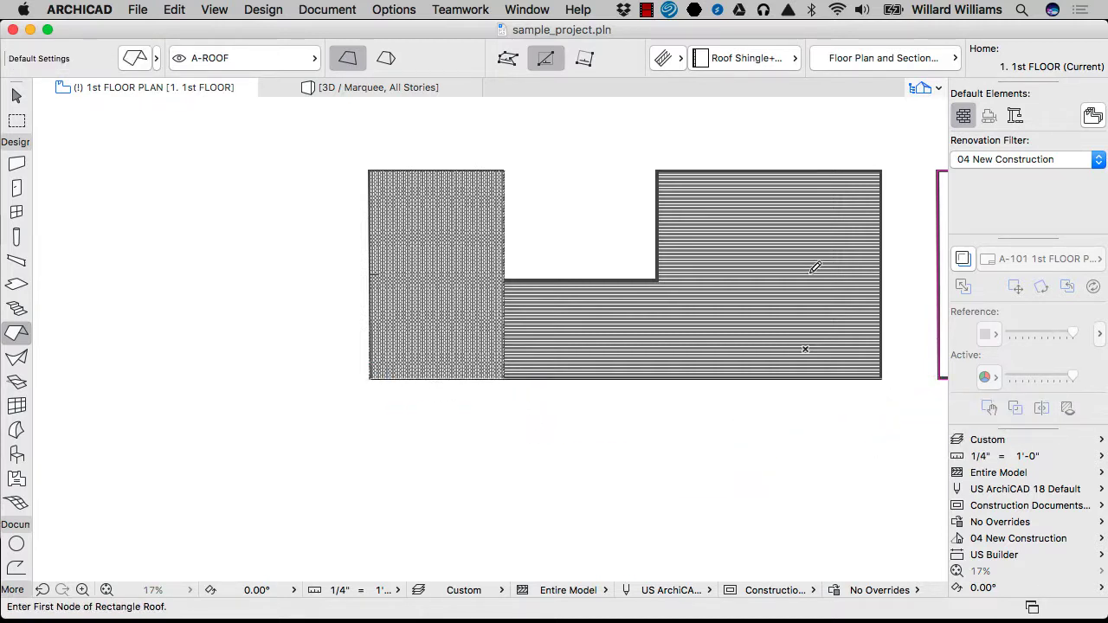
pyautogui.click(369, 378)
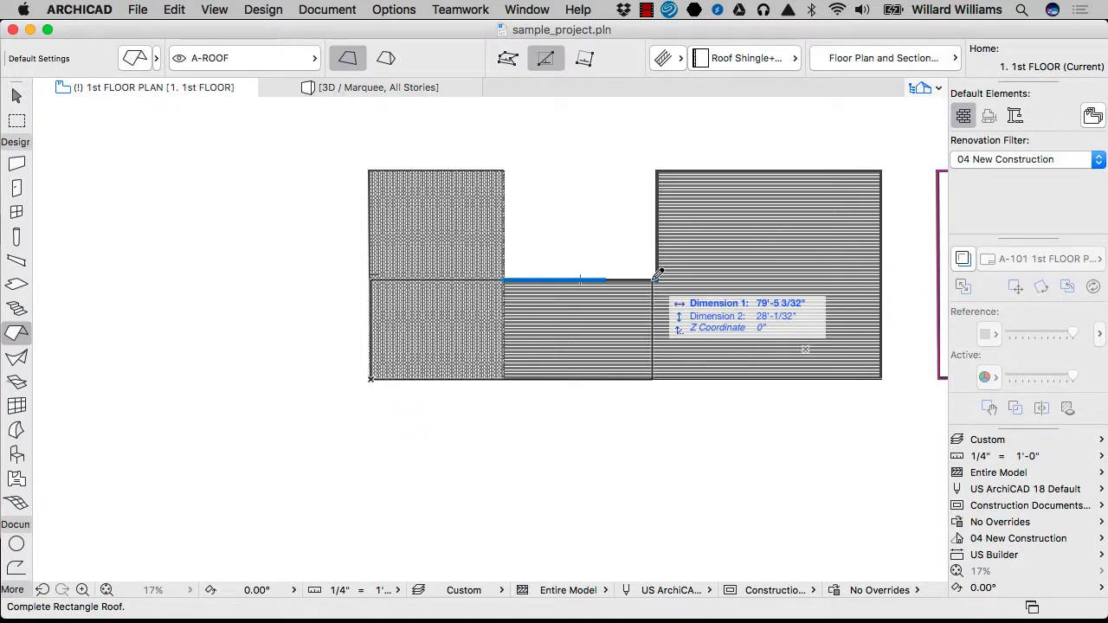
pyautogui.click(882, 279)
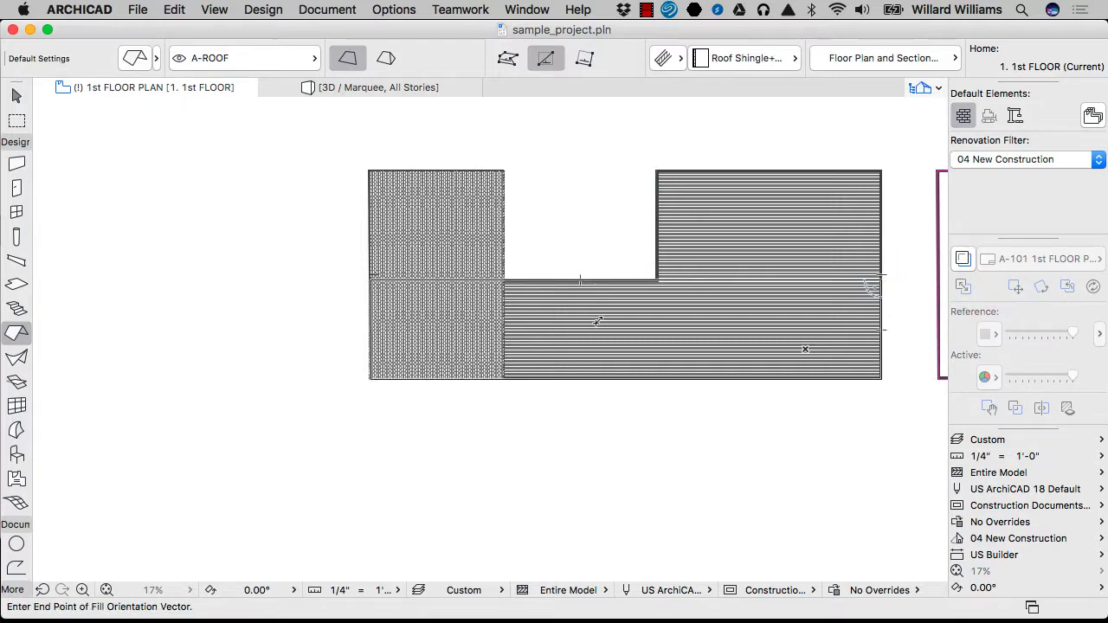
pyautogui.click(704, 322)
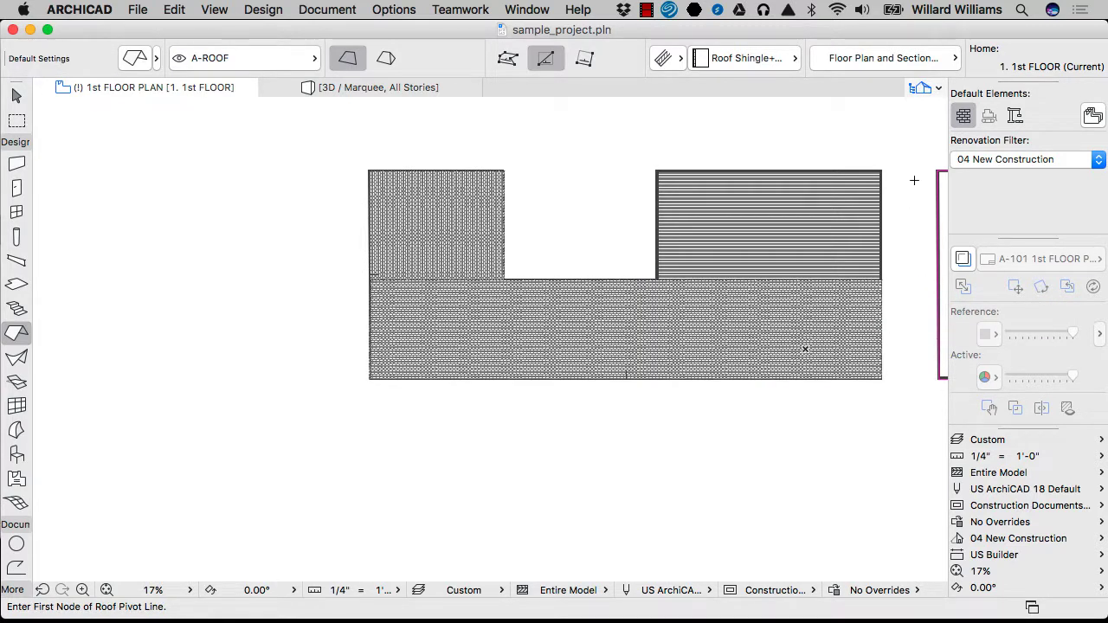
# Set a roof pivot line down the plan's right edge and choose its upward pitch side
pyautogui.click(882, 171)
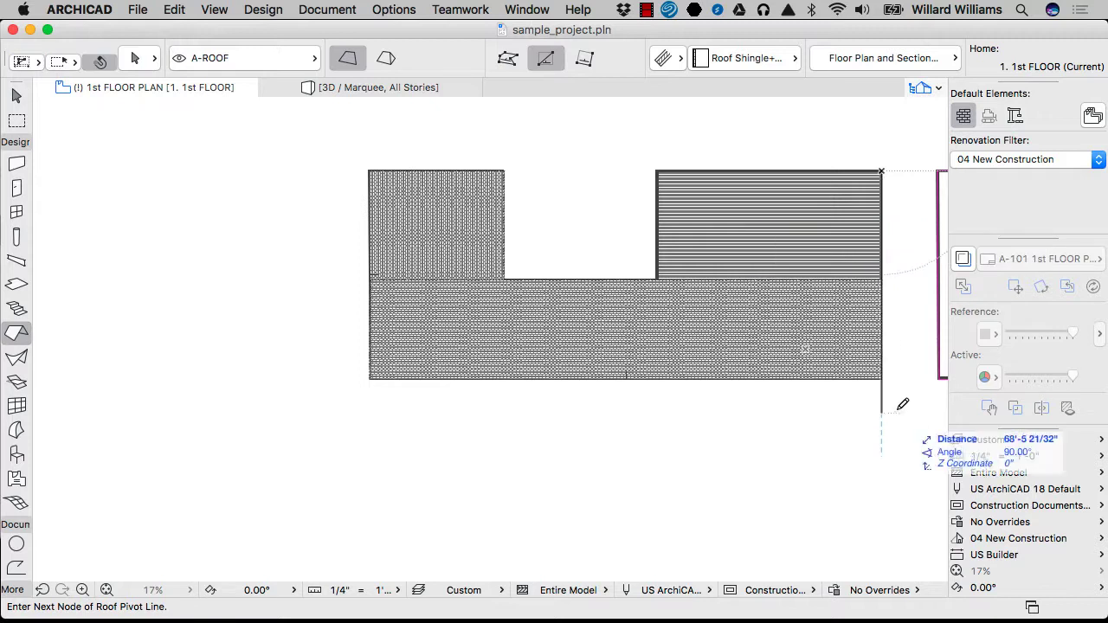
pyautogui.click(880, 378)
pyautogui.click(749, 259)
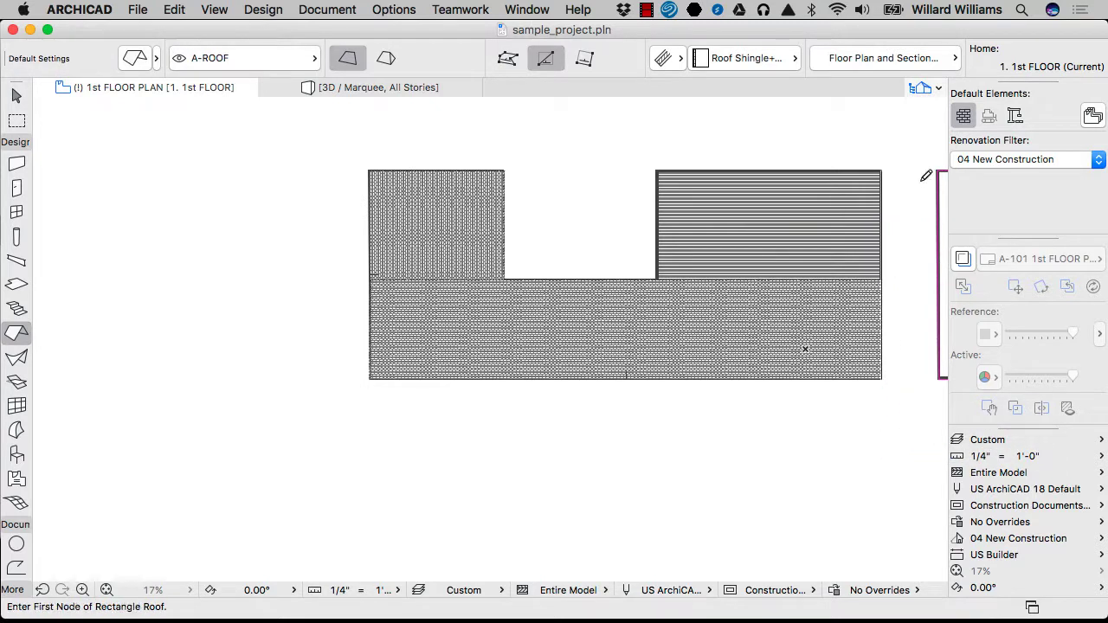
# Draw the right-wing roof rectangle from the top-right corner to the lower corner and set its hatch direction
pyautogui.click(881, 170)
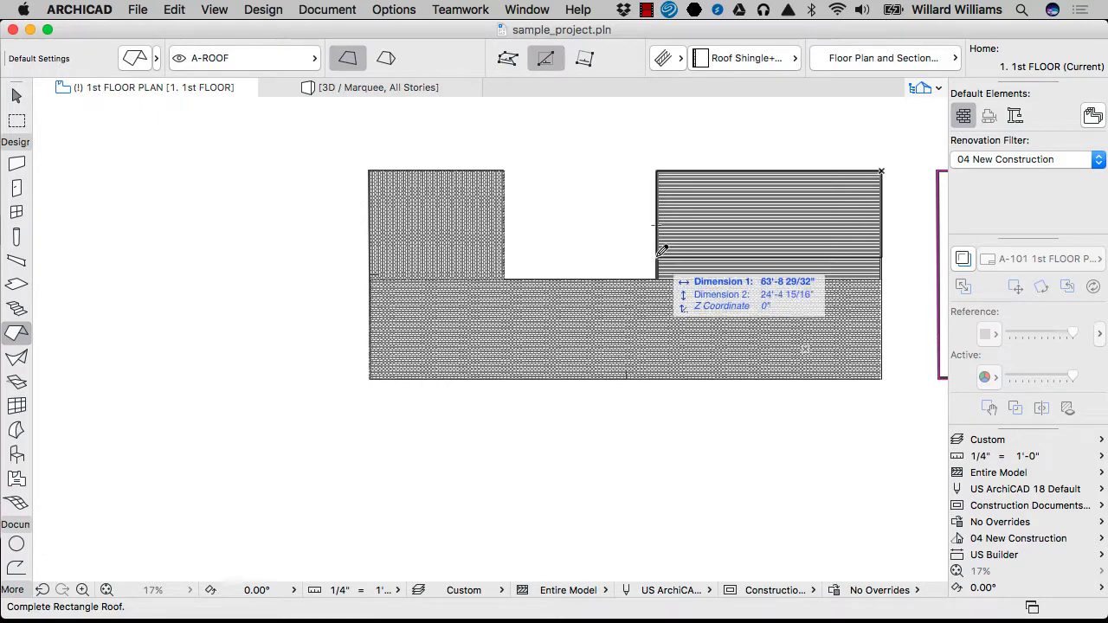
pyautogui.scroll(3, 659, 227)
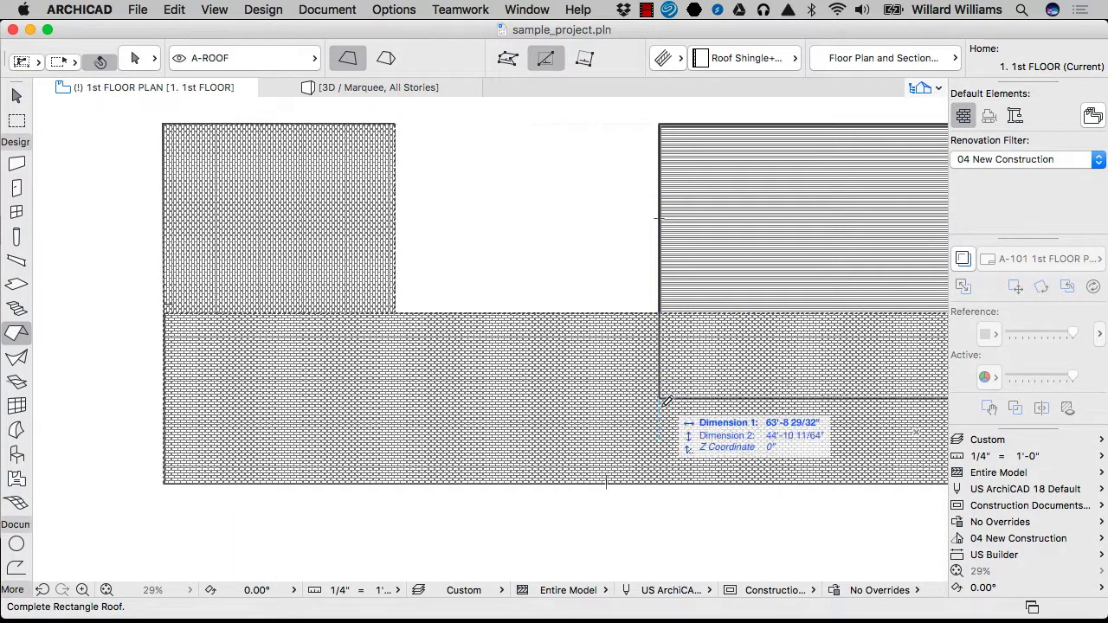
pyautogui.click(662, 483)
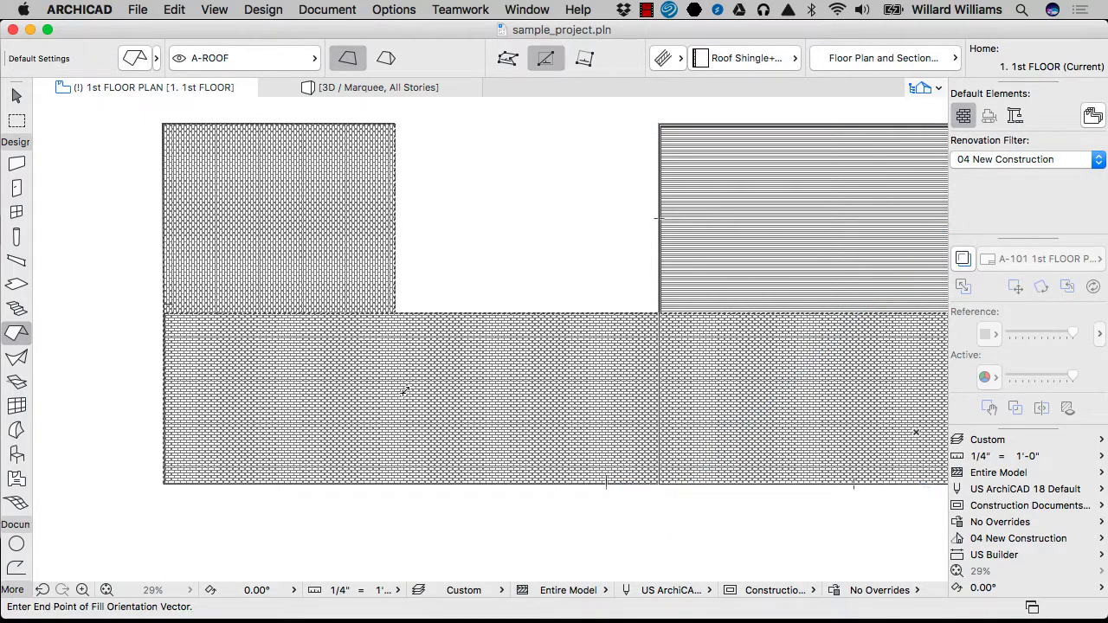
pyautogui.click(719, 254)
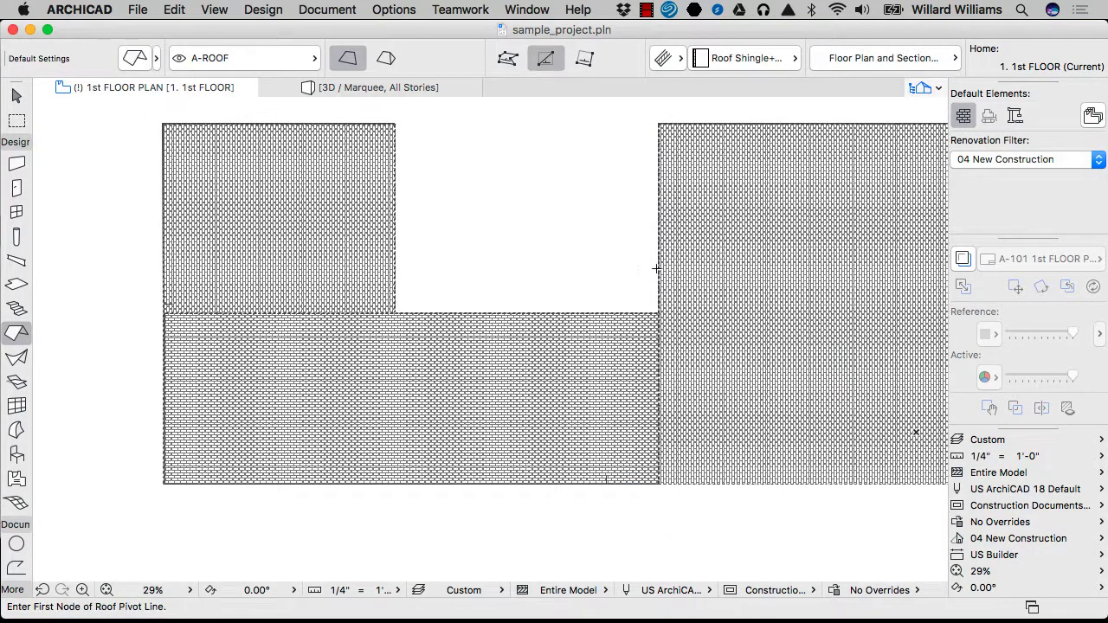
pyautogui.scroll(-3, 628, 271)
# Enclose the whole plan in a marquee and show it in 3D
pyautogui.press('m')
pyautogui.click(341, 156)
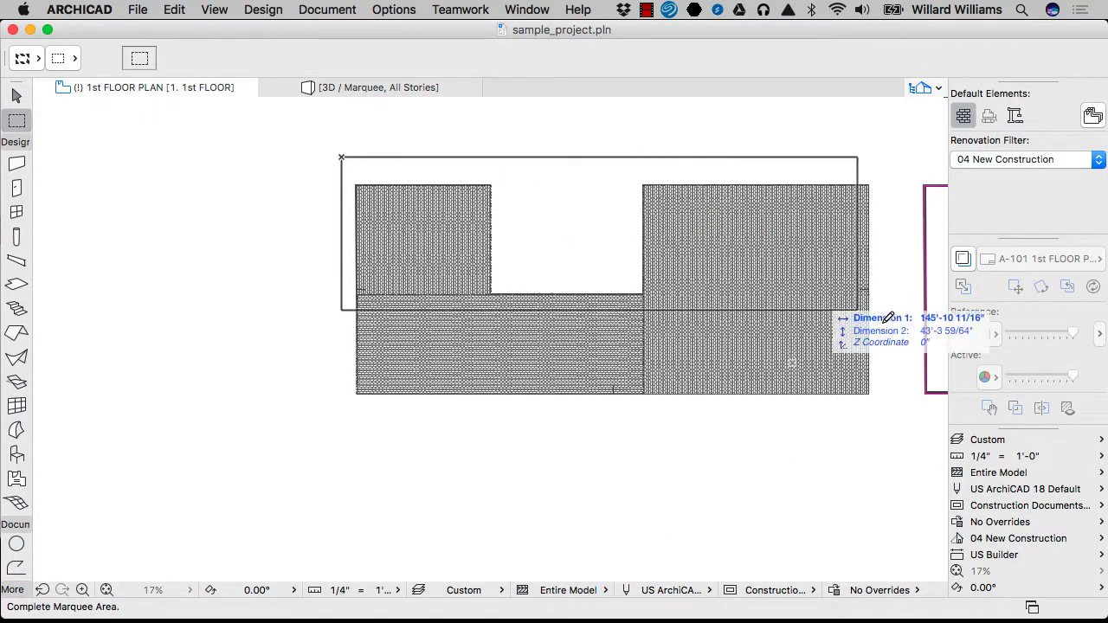
pyautogui.click(903, 430)
pyautogui.press('F5')
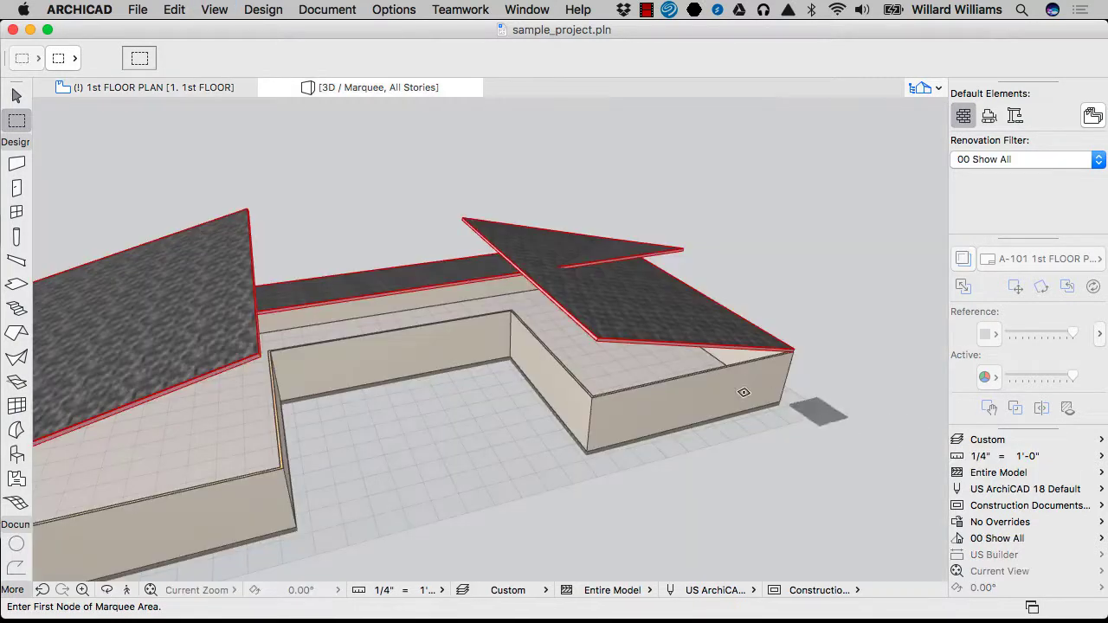
pyautogui.scroll(-3, 757, 307)
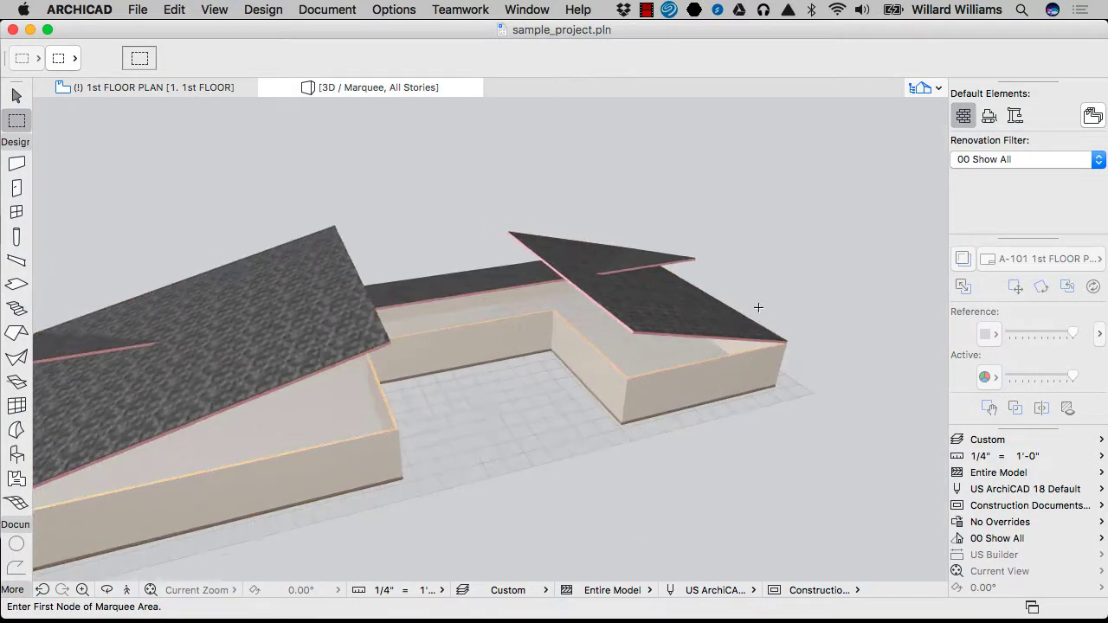
# Orbit to an oblique view of the roofs and select the middle roof's edge for editing
pyautogui.press('w')
pyautogui.keyDown('shift'); pyautogui.moveTo(754, 313); pyautogui.dragTo(645, 354, button='middle'); pyautogui.keyUp('shift')
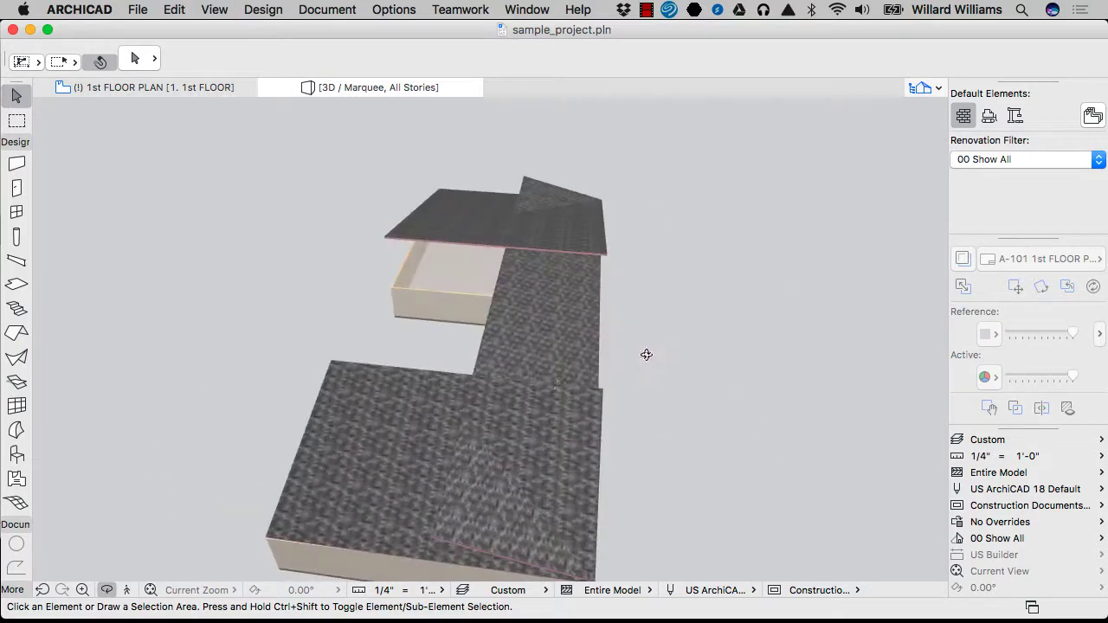
pyautogui.keyDown('shift'); pyautogui.moveTo(479, 413); pyautogui.dragTo(456, 323, button='middle'); pyautogui.keyUp('shift')
pyautogui.scroll(10, 456, 323)
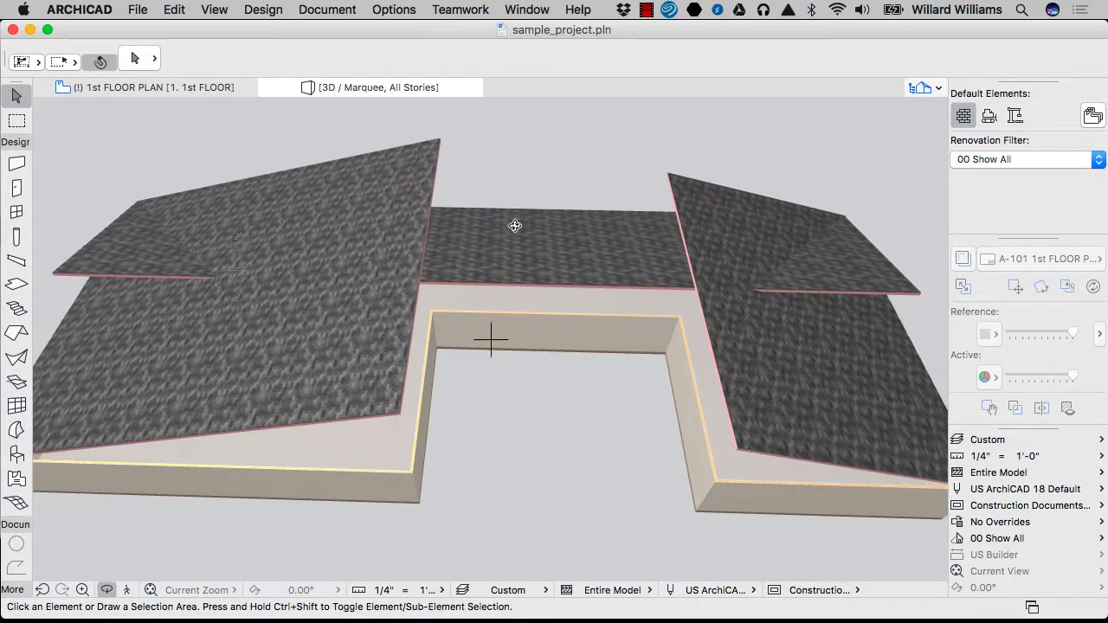
pyautogui.keyDown('shift'); pyautogui.moveTo(514, 225); pyautogui.dragTo(260, 213, button='middle'); pyautogui.keyUp('shift')
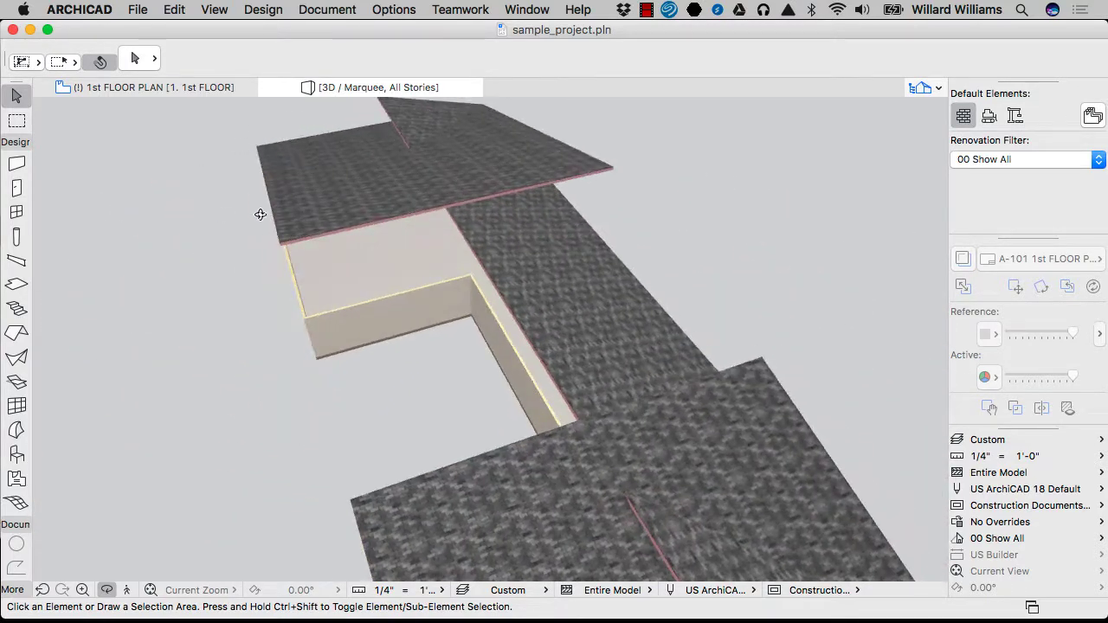
pyautogui.click(476, 247)
pyautogui.click(482, 260)
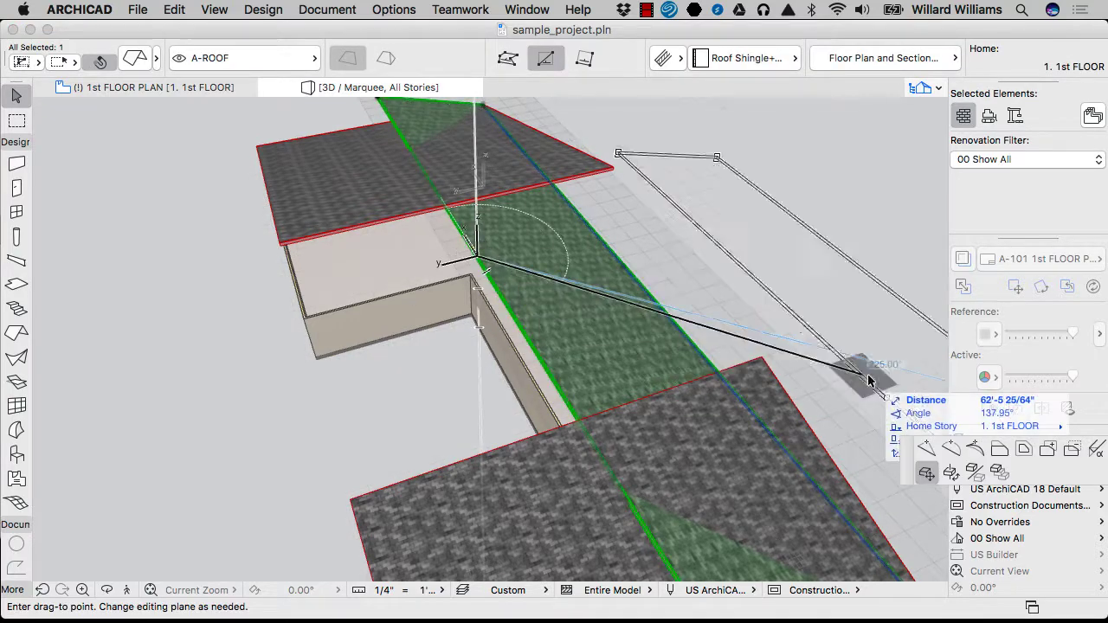
# Use Offset Edge to push the middle roof's edge outward, then clear the selection
pyautogui.click(1007, 456)
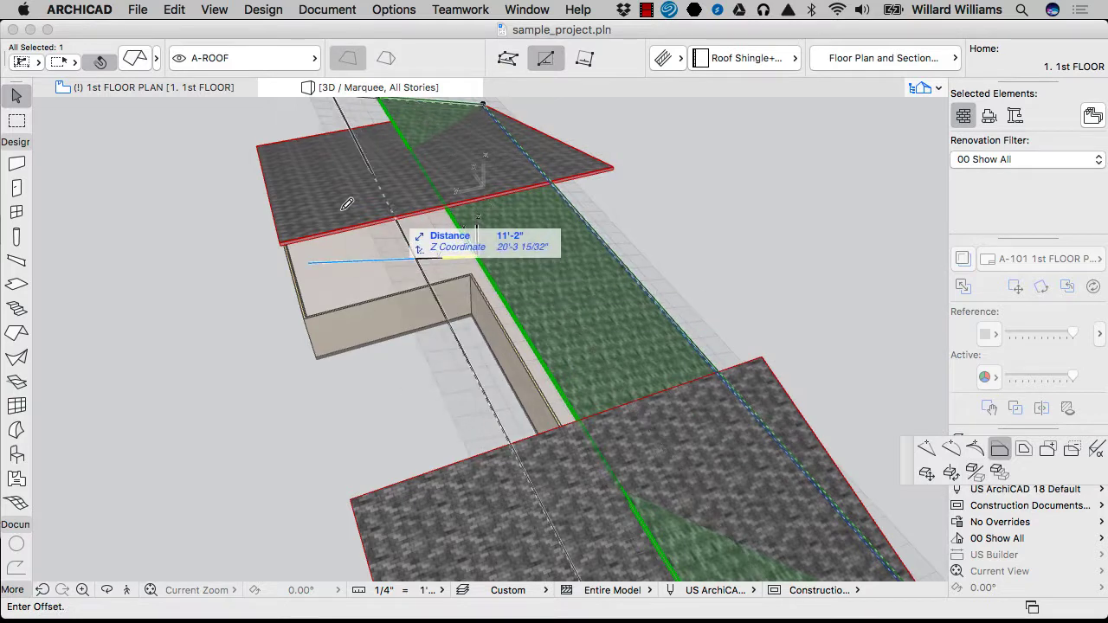
pyautogui.click(290, 232)
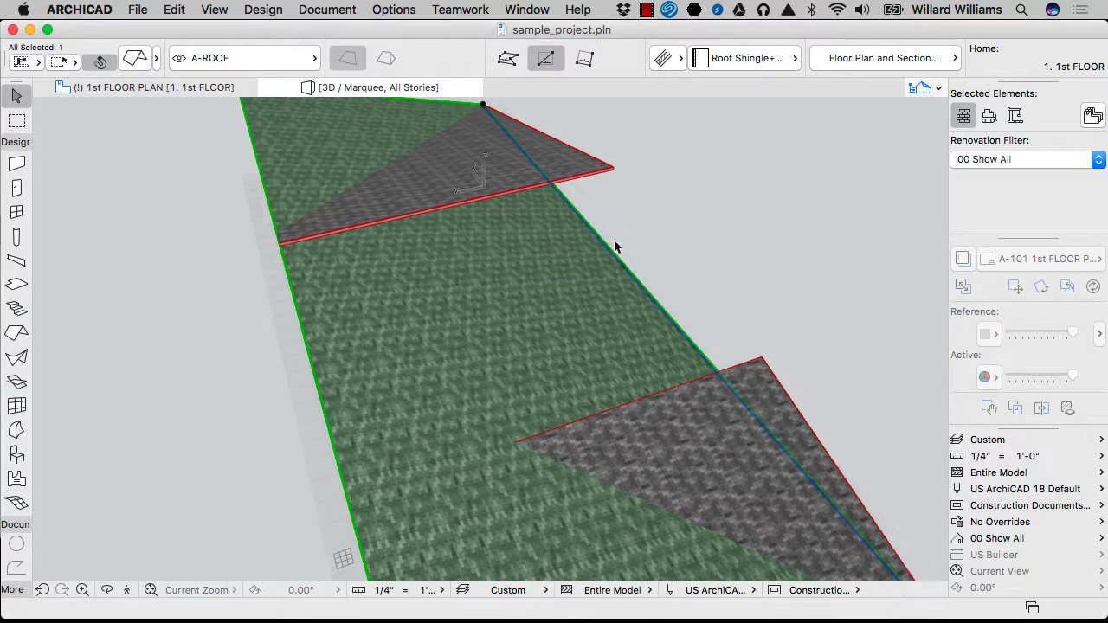
pyautogui.press('Escape')
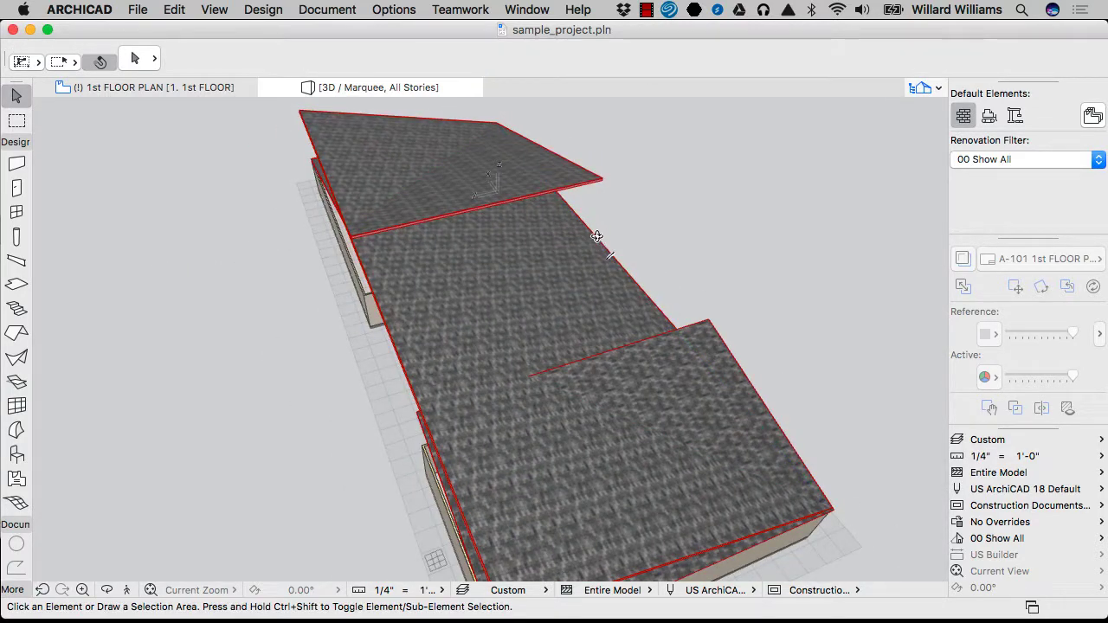
pyautogui.keyDown('shift'); pyautogui.moveTo(596, 236); pyautogui.dragTo(355, 302, button='middle'); pyautogui.keyUp('shift')
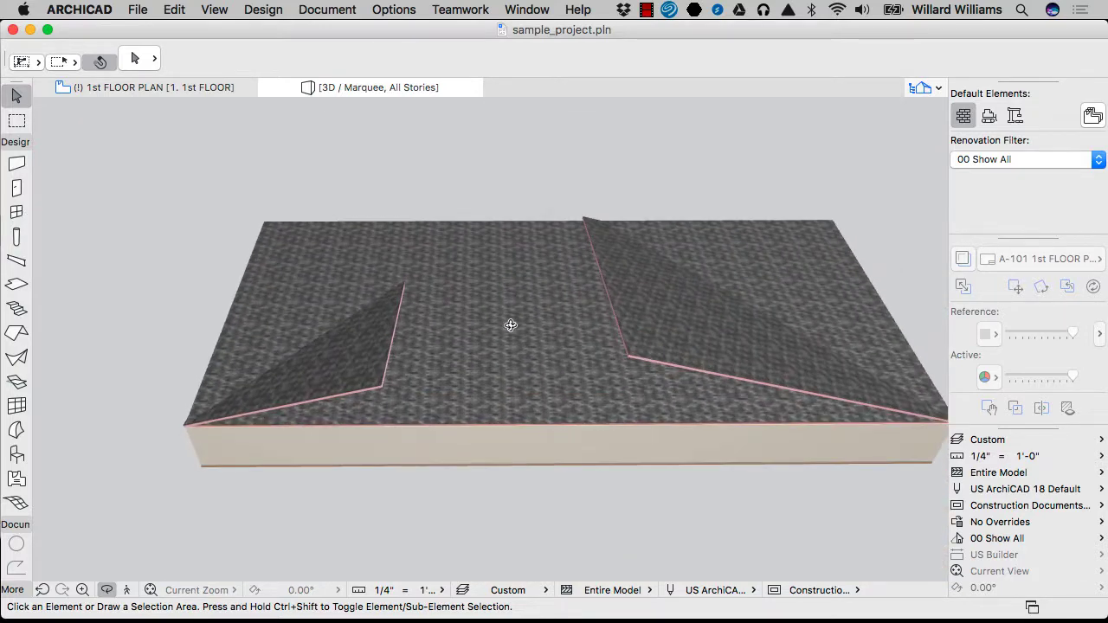
pyautogui.keyDown('shift'); pyautogui.moveTo(510, 325); pyautogui.dragTo(791, 347, button='middle'); pyautogui.keyUp('shift')
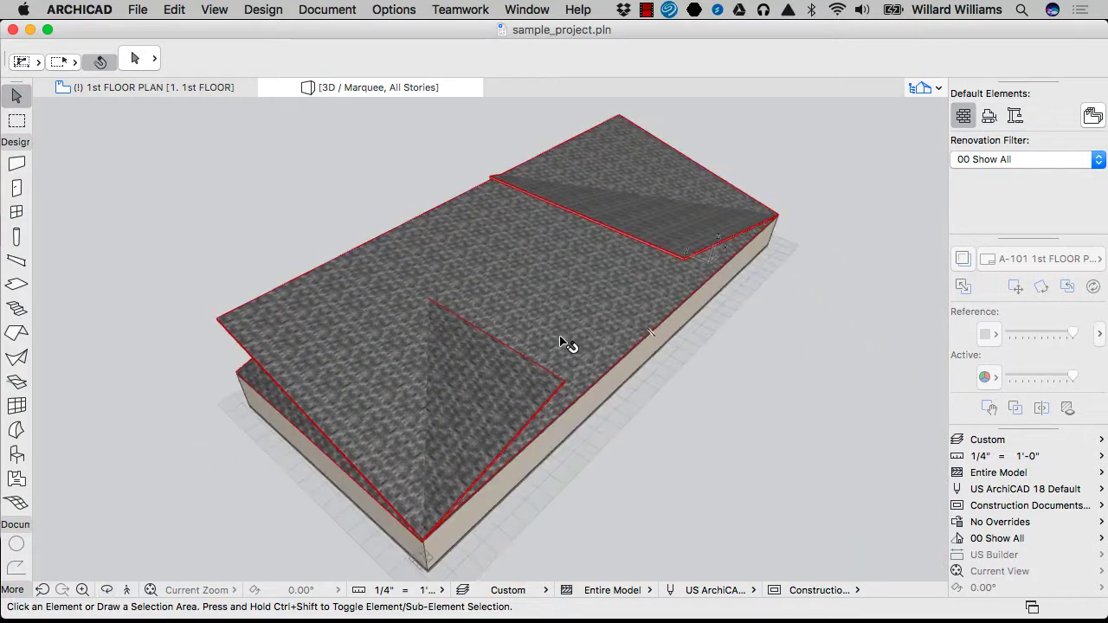
# Trim the smaller hip roof where it intersects the large roof
pyautogui.click(583, 275)
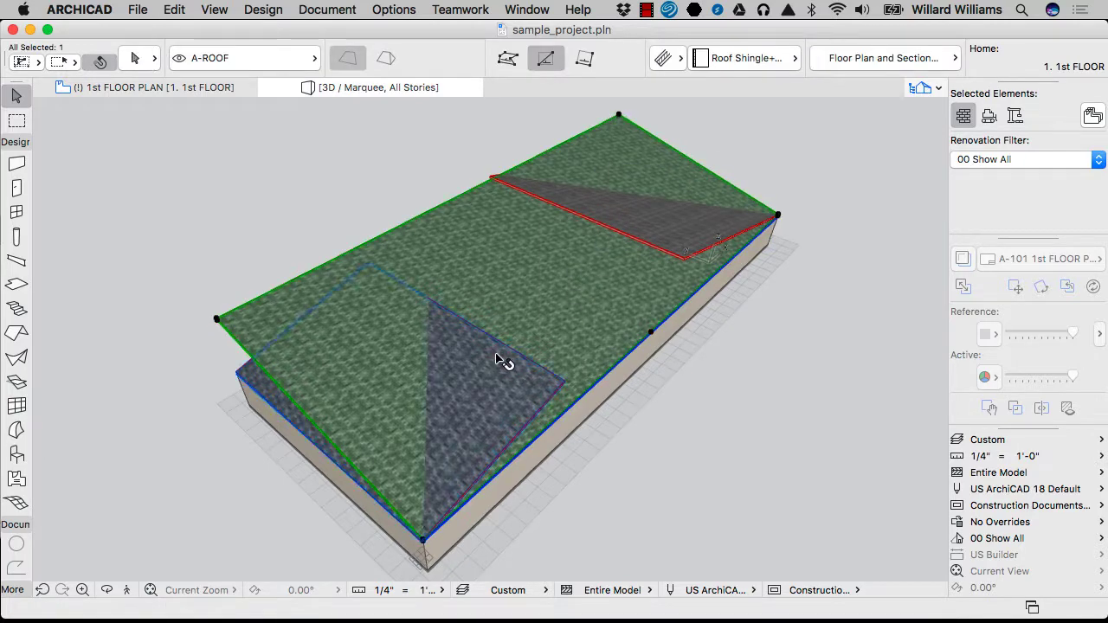
pyautogui.click(727, 378)
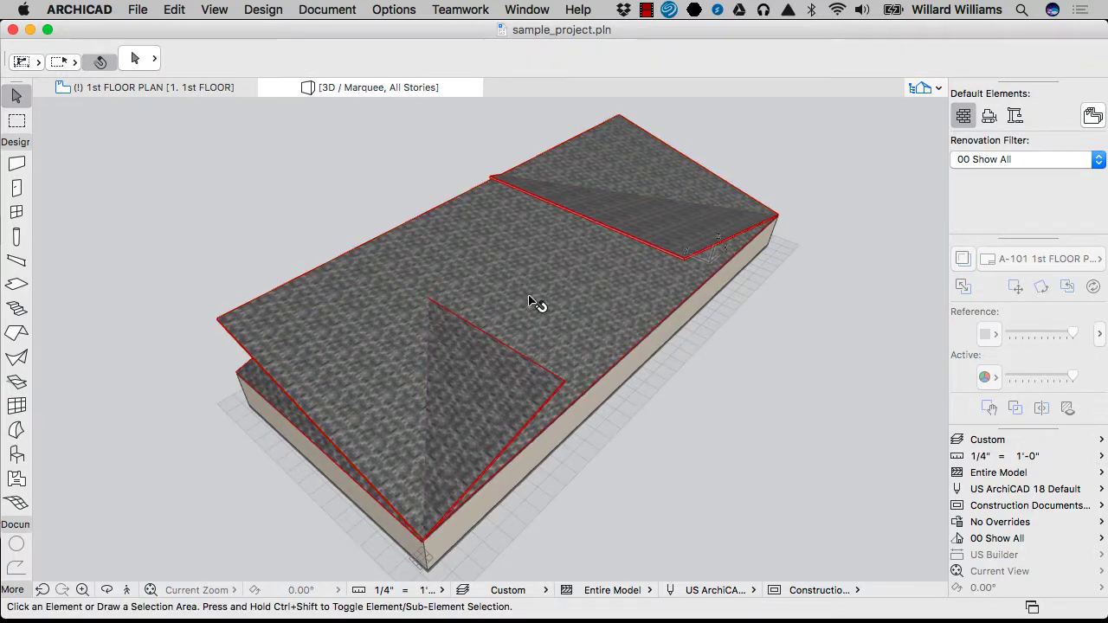
pyautogui.click(506, 389)
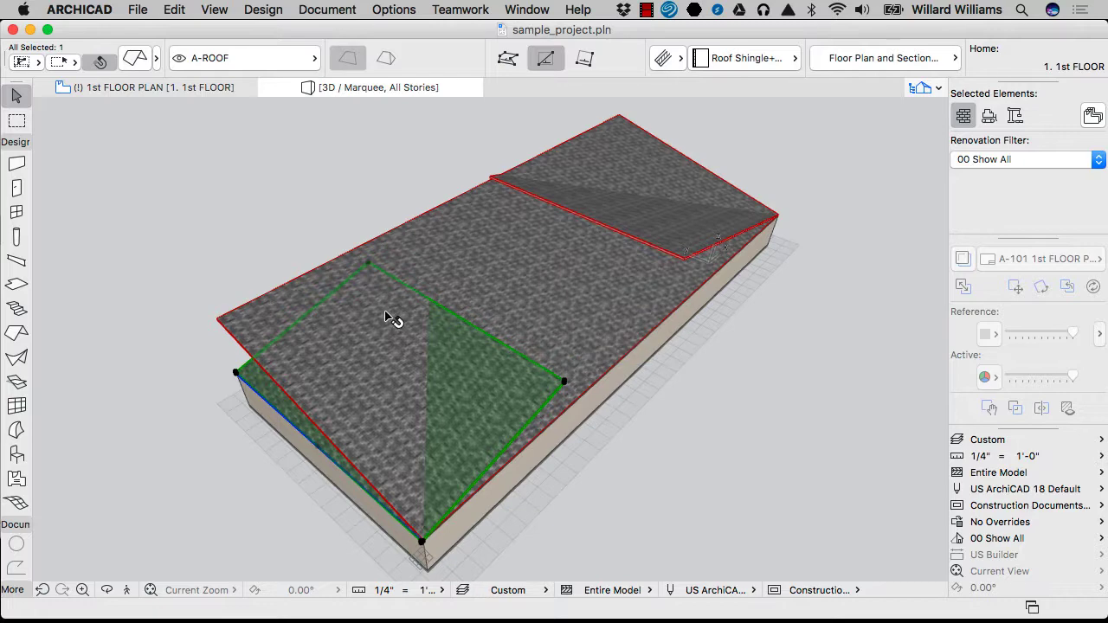
pyautogui.keyDown('shift'); pyautogui.click(571, 344); pyautogui.keyUp('shift')
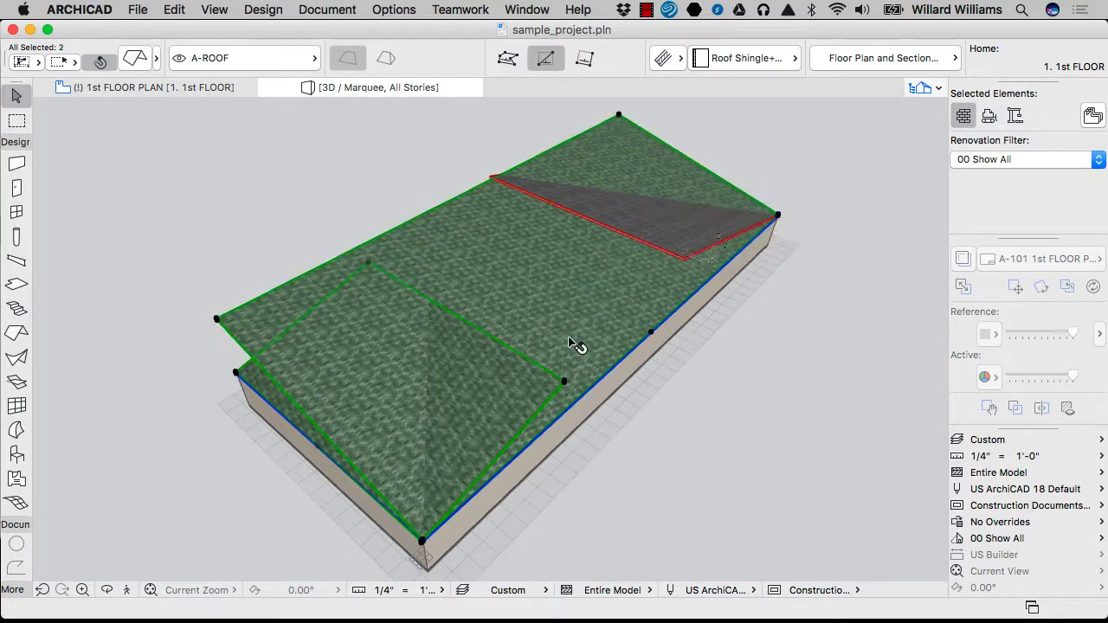
pyautogui.keyDown('super'); pyautogui.click(523, 364); pyautogui.keyUp('super')
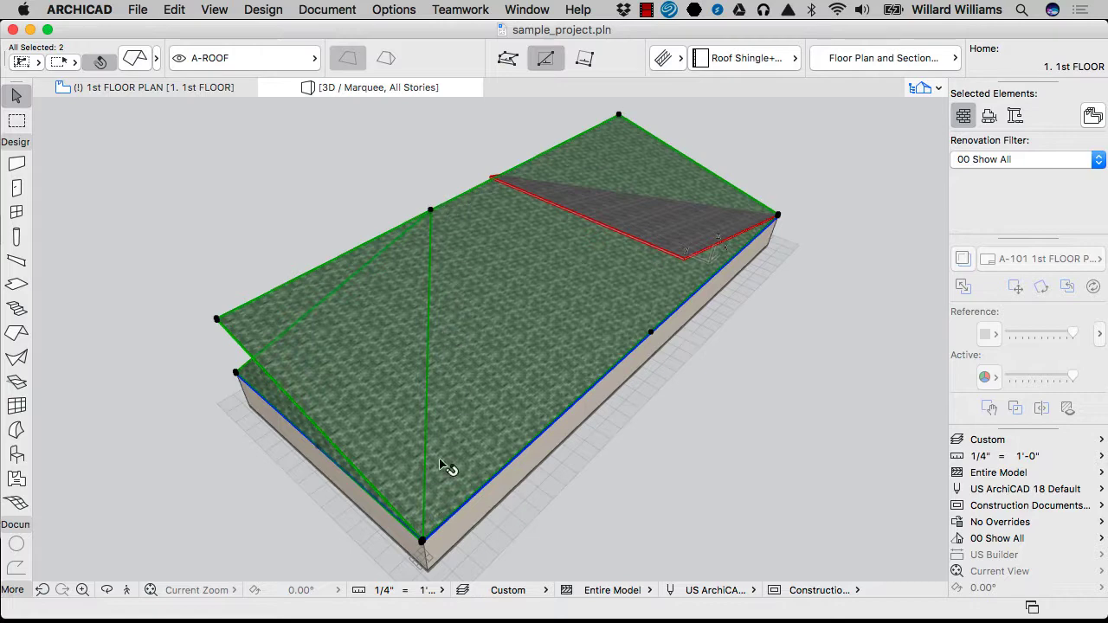
pyautogui.click(269, 396)
# Trim the large roof's overhanging piece at the lower-left roof
pyautogui.click(267, 387)
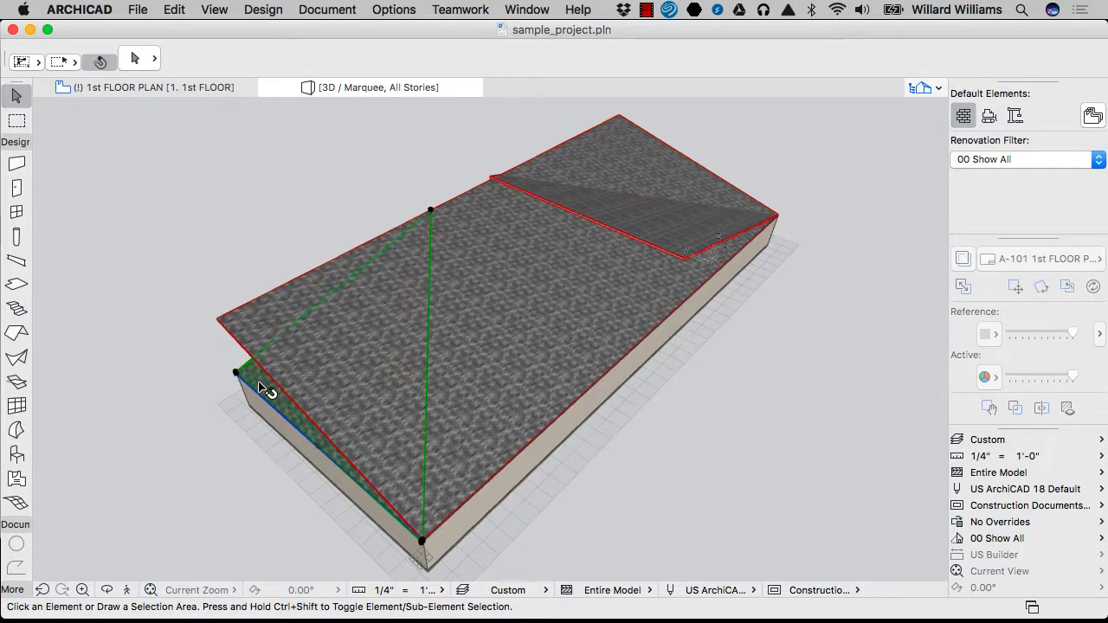
pyautogui.click(547, 381)
pyautogui.click(527, 332)
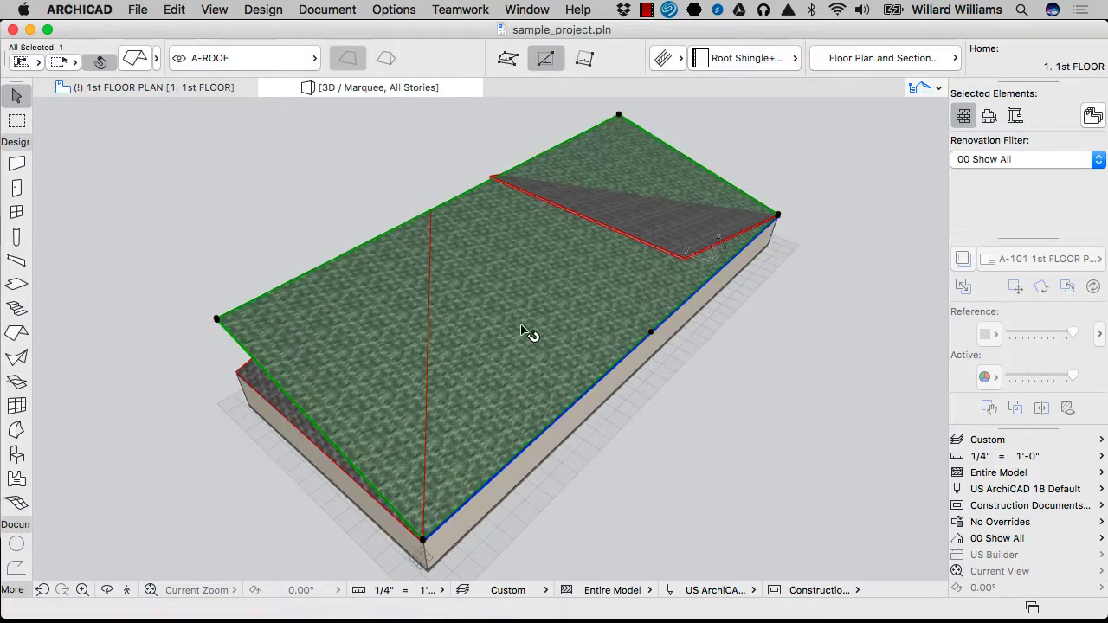
pyautogui.keyDown('shift'); pyautogui.click(255, 397); pyautogui.keyUp('shift')
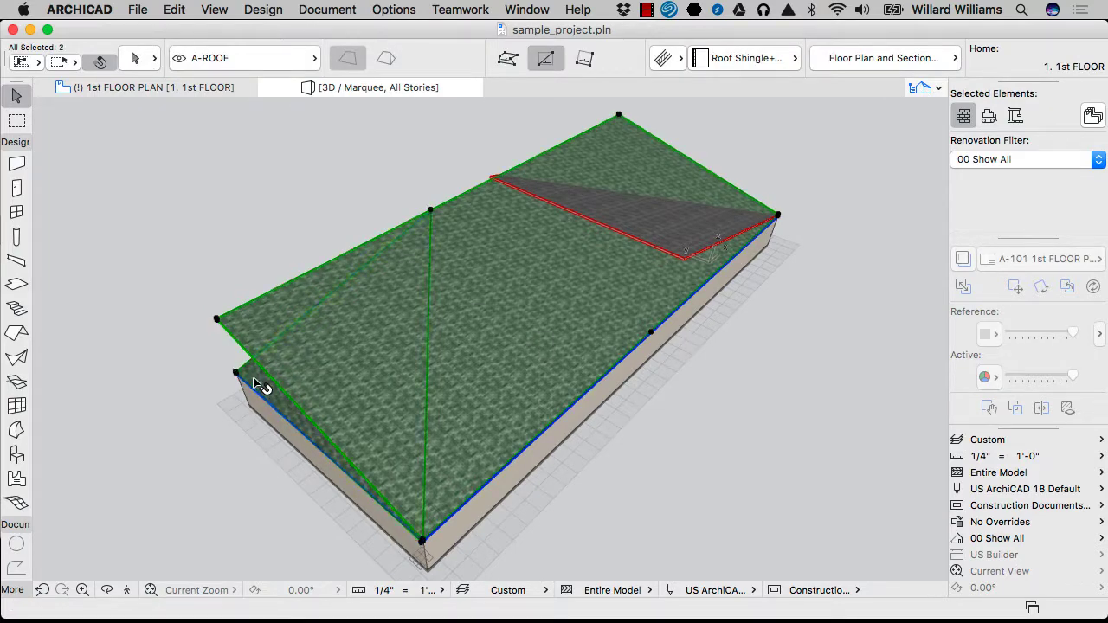
pyautogui.keyDown('super'); pyautogui.click(232, 340); pyautogui.keyUp('super')
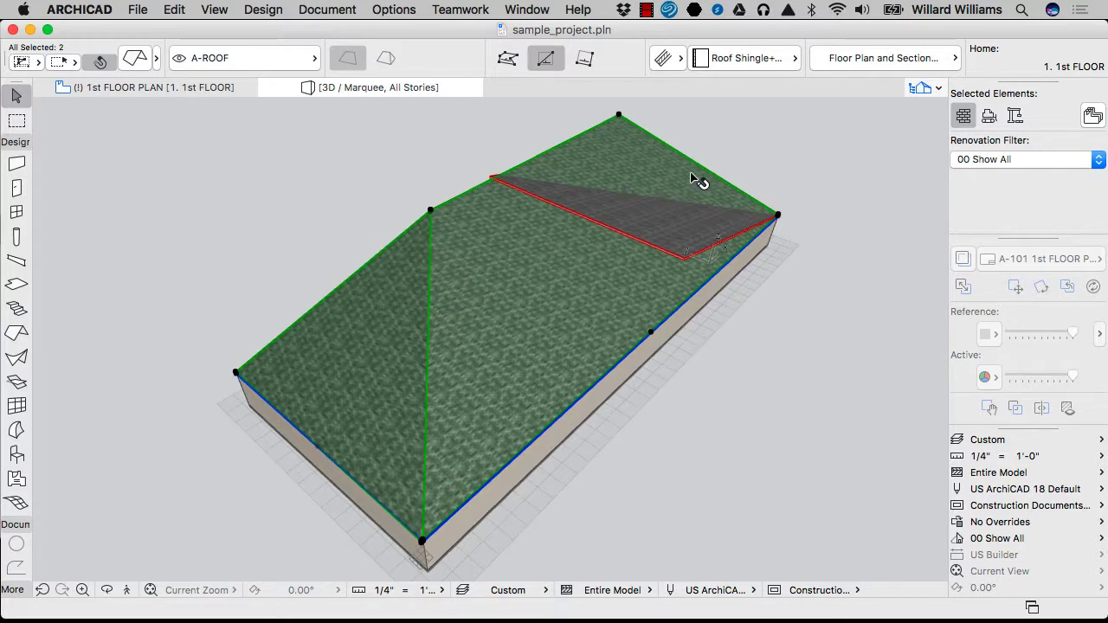
pyautogui.press('Escape')
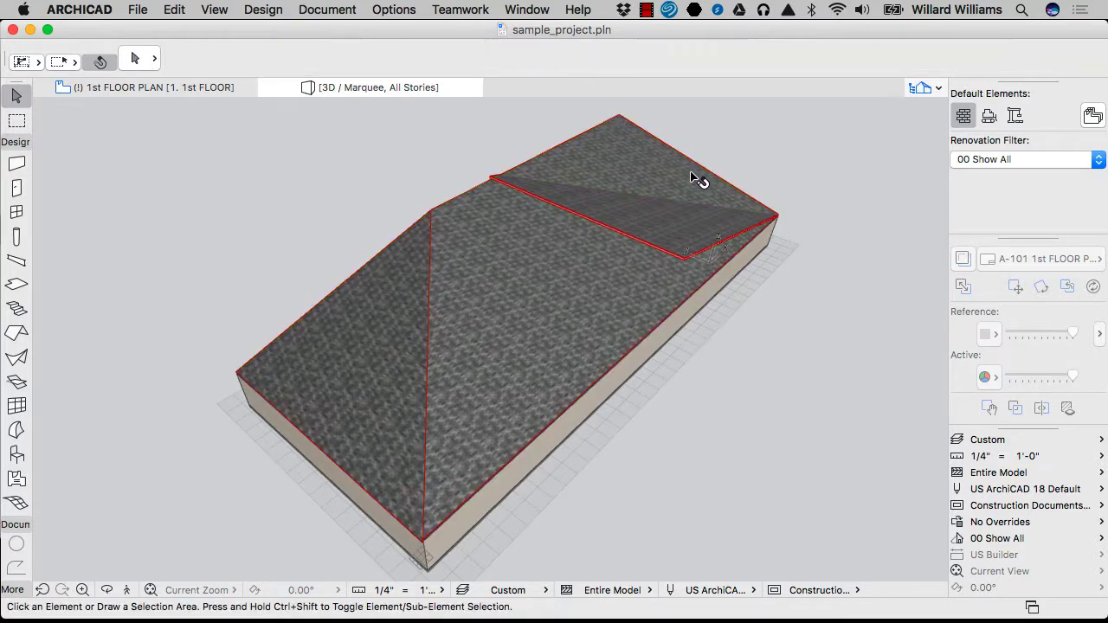
# Trim the upper roof plane's overhang back to the large hip roof
pyautogui.click(684, 254)
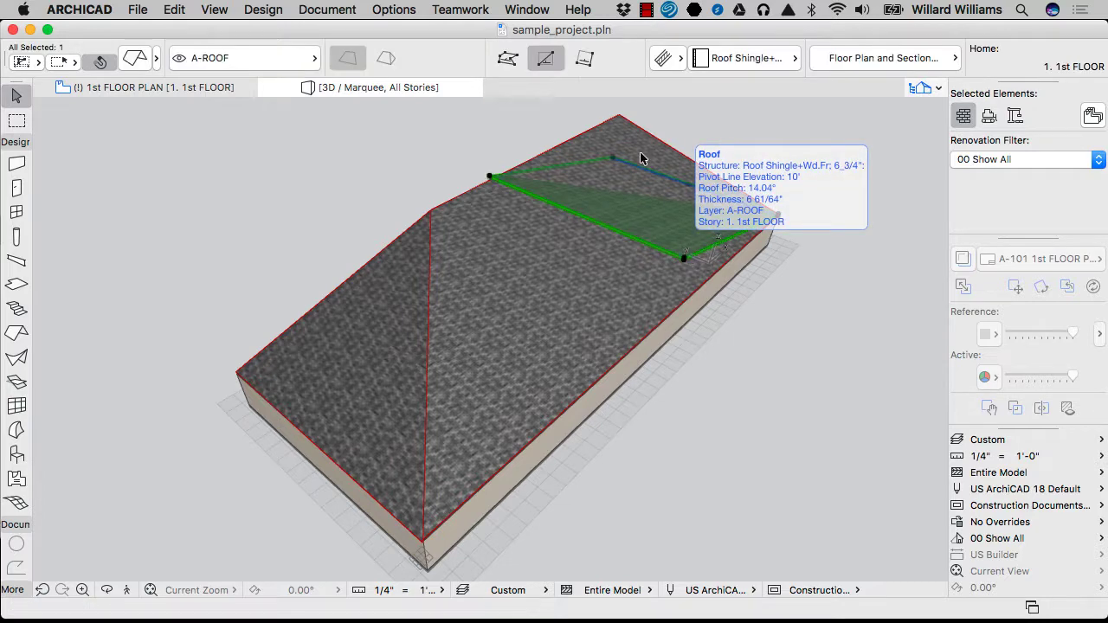
pyautogui.keyDown('shift'); pyautogui.click(625, 126); pyautogui.keyUp('shift')
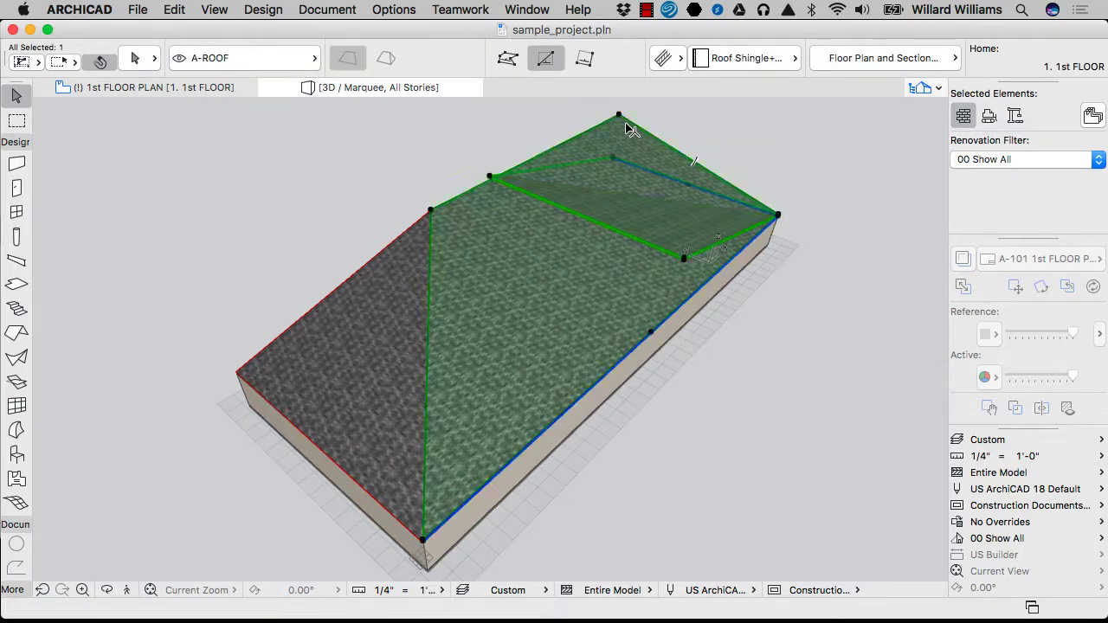
pyautogui.keyDown('super'); pyautogui.click(638, 239); pyautogui.keyUp('super')
pyautogui.press('Escape')
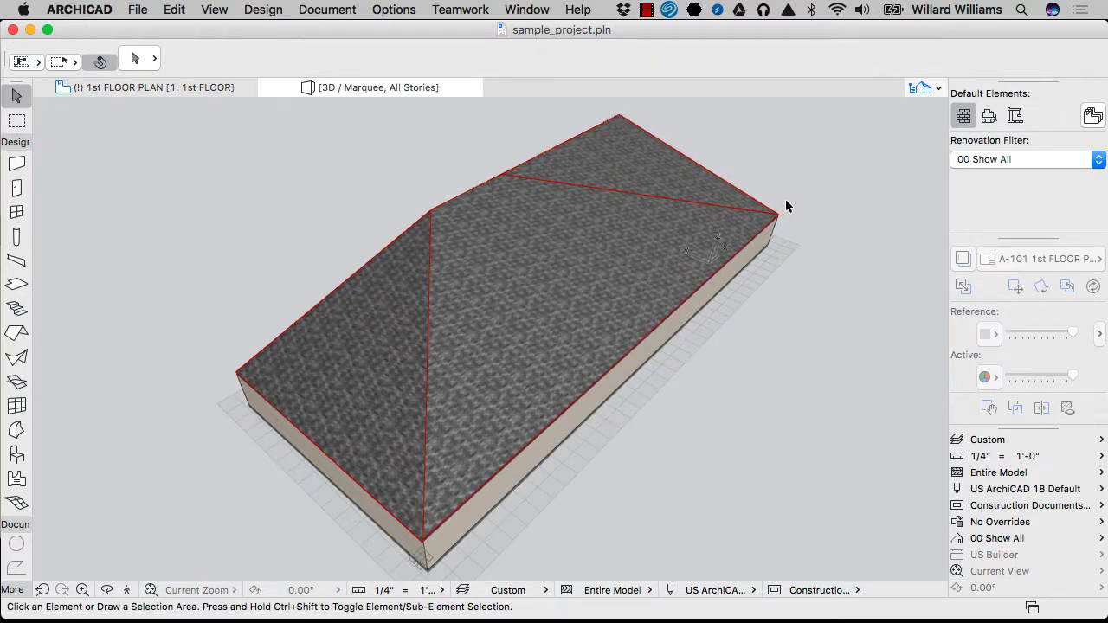
pyautogui.keyDown('shift'); pyautogui.moveTo(786, 200); pyautogui.dragTo(541, 444, button='middle'); pyautogui.keyUp('shift')
# Trim the front-right roof's overhang where it meets the intersecting roof, then deselect
pyautogui.click(541, 444)
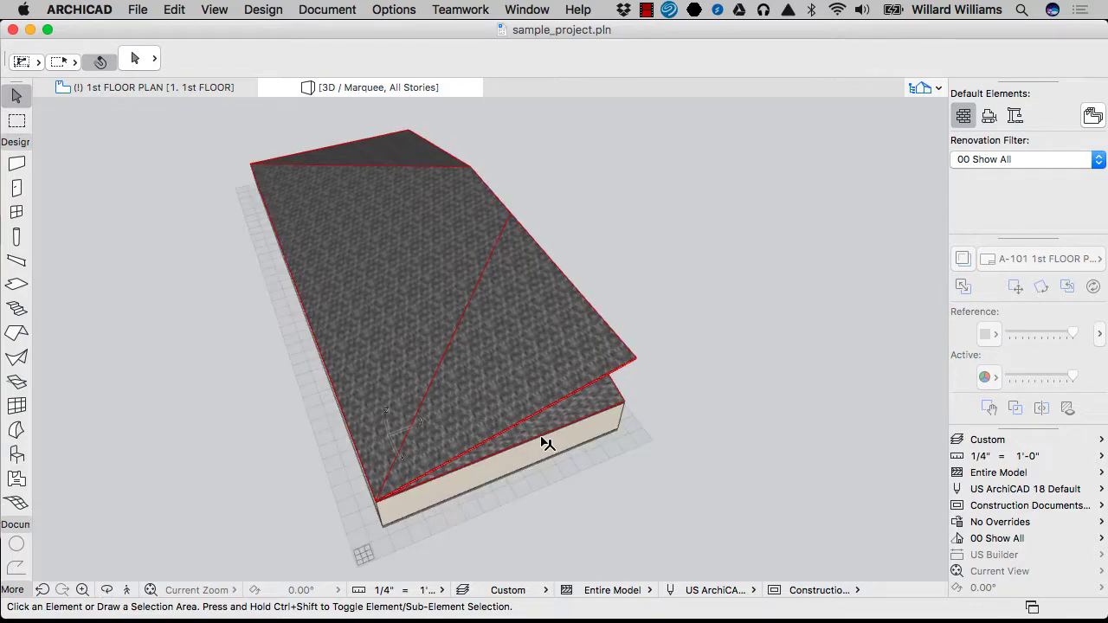
pyautogui.click(412, 338)
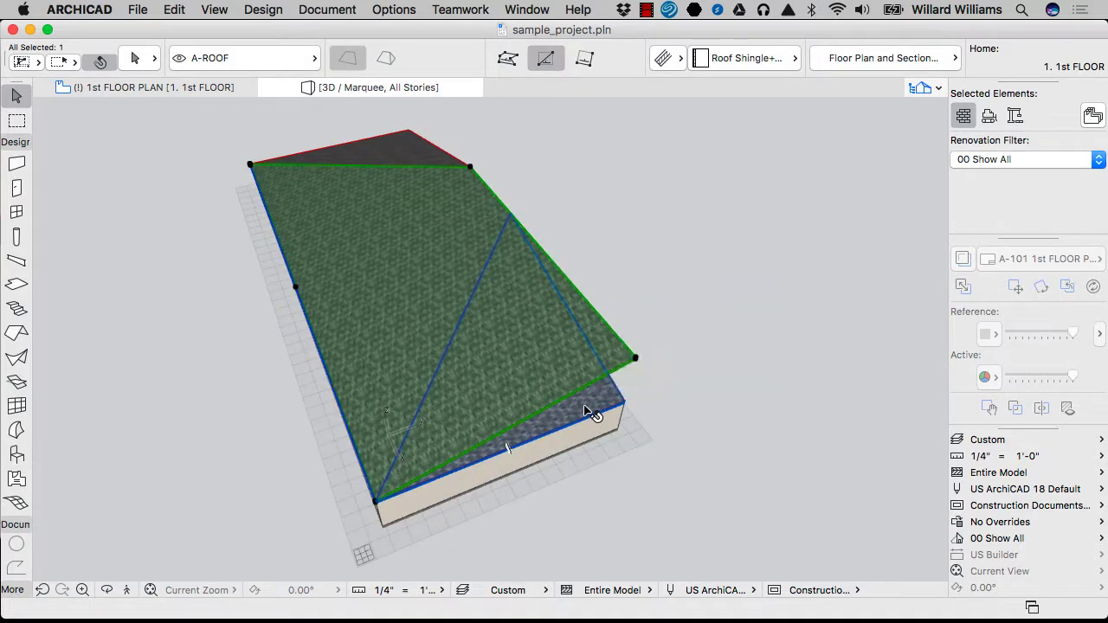
pyautogui.moveTo(591, 414)
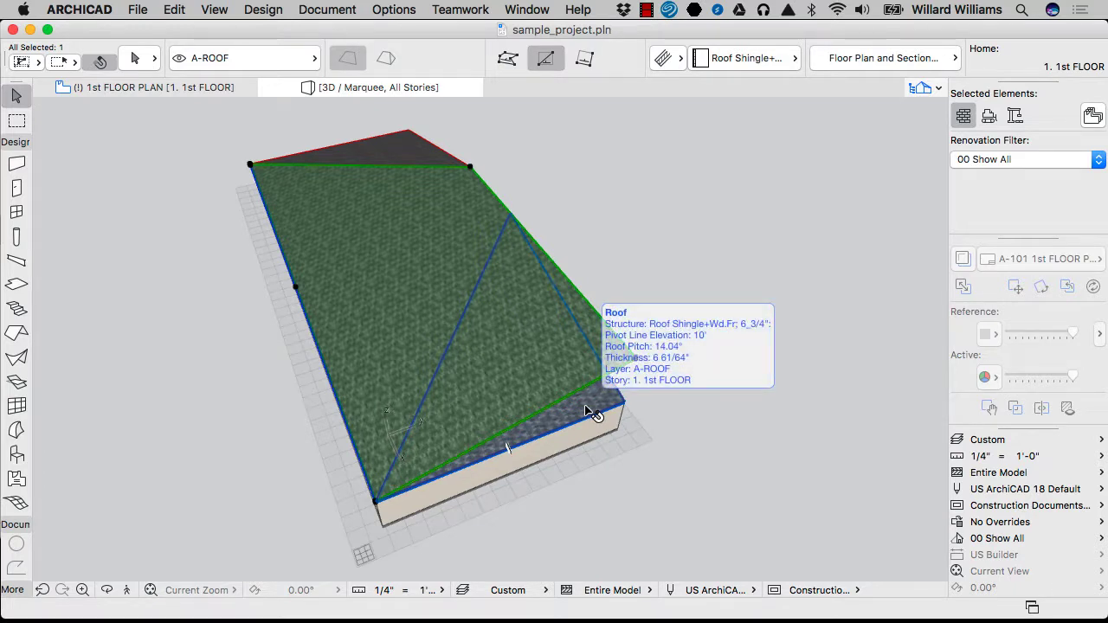
pyautogui.keyDown('shift'); pyautogui.click(618, 404); pyautogui.keyUp('shift')
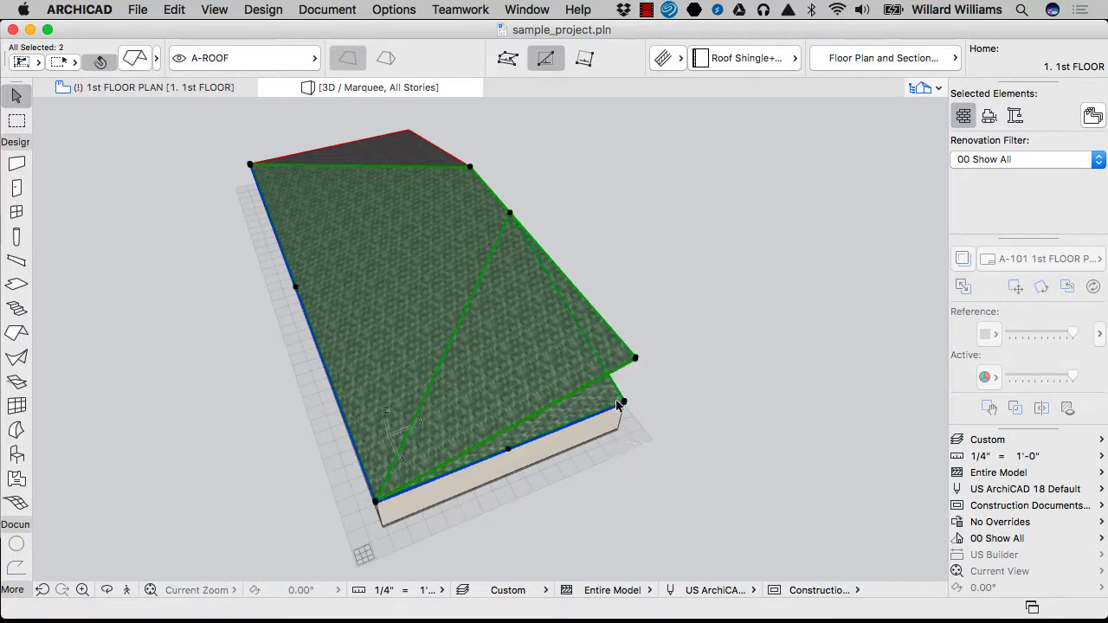
pyautogui.keyDown('super'); pyautogui.click(603, 322); pyautogui.keyUp('super')
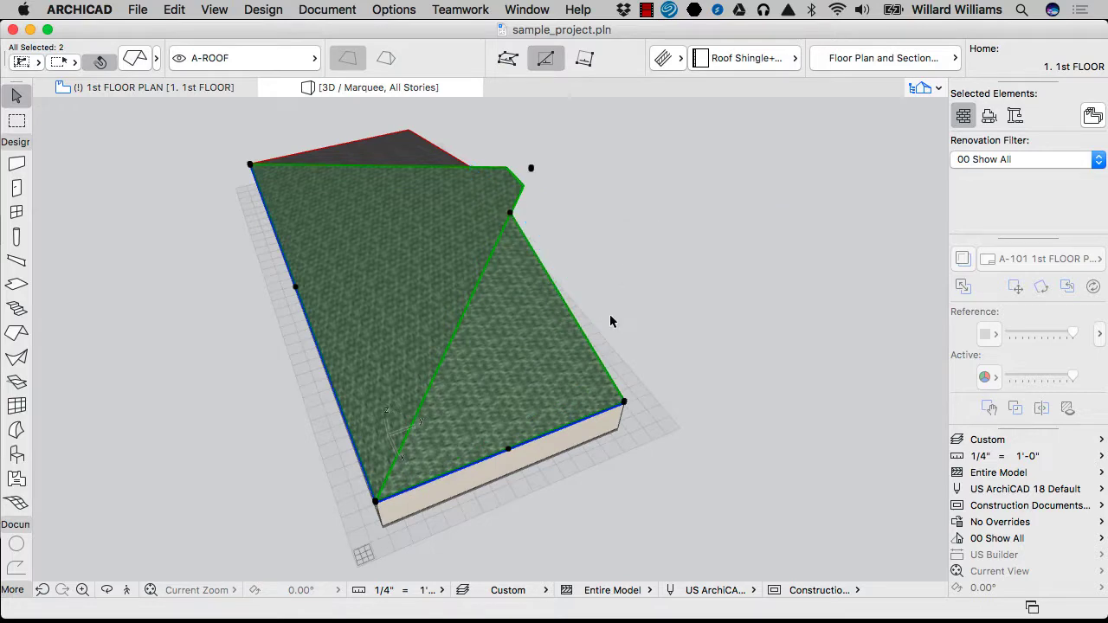
pyautogui.click(557, 239)
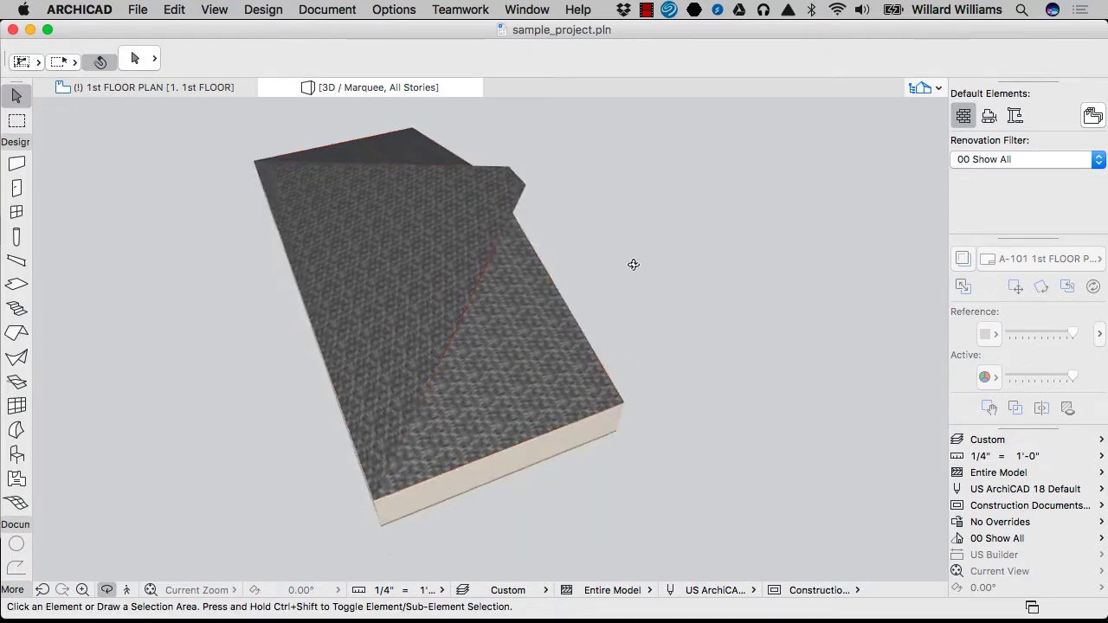
pyautogui.keyDown('shift'); pyautogui.moveTo(633, 262); pyautogui.dragTo(500, 289, button='middle'); pyautogui.keyUp('shift')
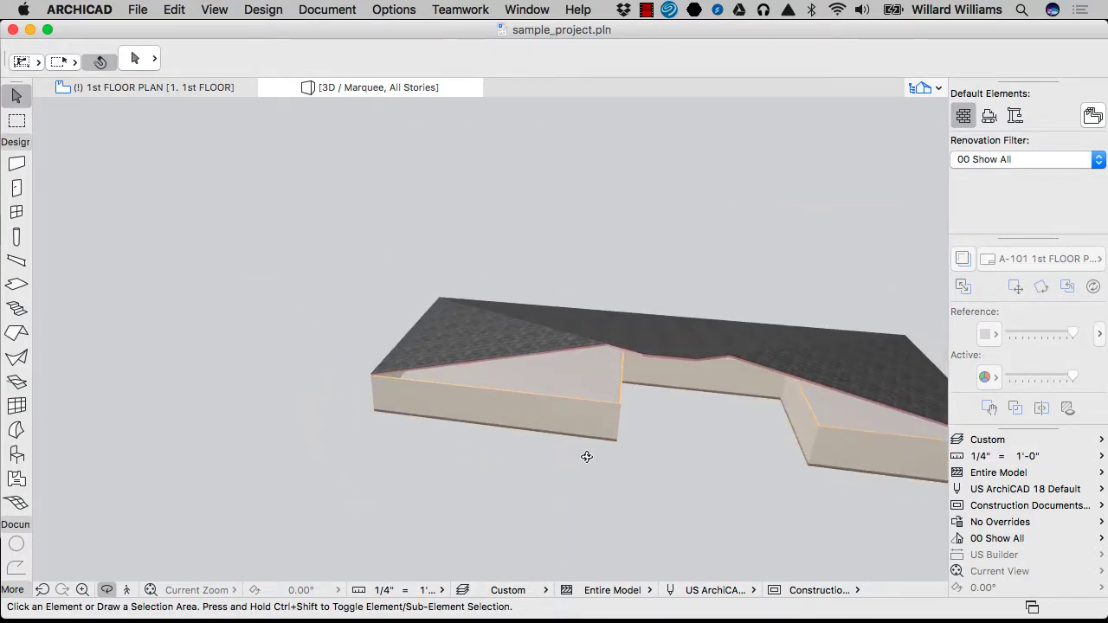
# Split the large roof with a line along the wall edge at its front eave
pyautogui.keyDown('shift'); pyautogui.moveTo(585, 457); pyautogui.dragTo(715, 447, button='middle'); pyautogui.keyUp('shift')
pyautogui.scroll(8, 581, 381)
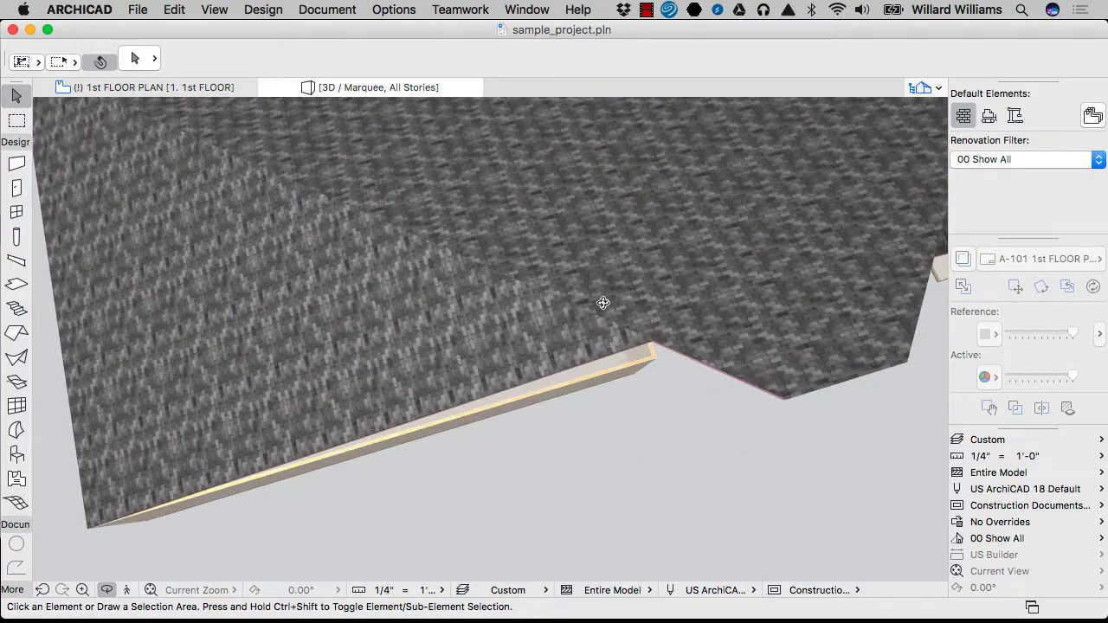
pyautogui.keyDown('shift'); pyautogui.moveTo(603, 303); pyautogui.dragTo(632, 329, button='middle'); pyautogui.keyUp('shift')
pyautogui.click(781, 359)
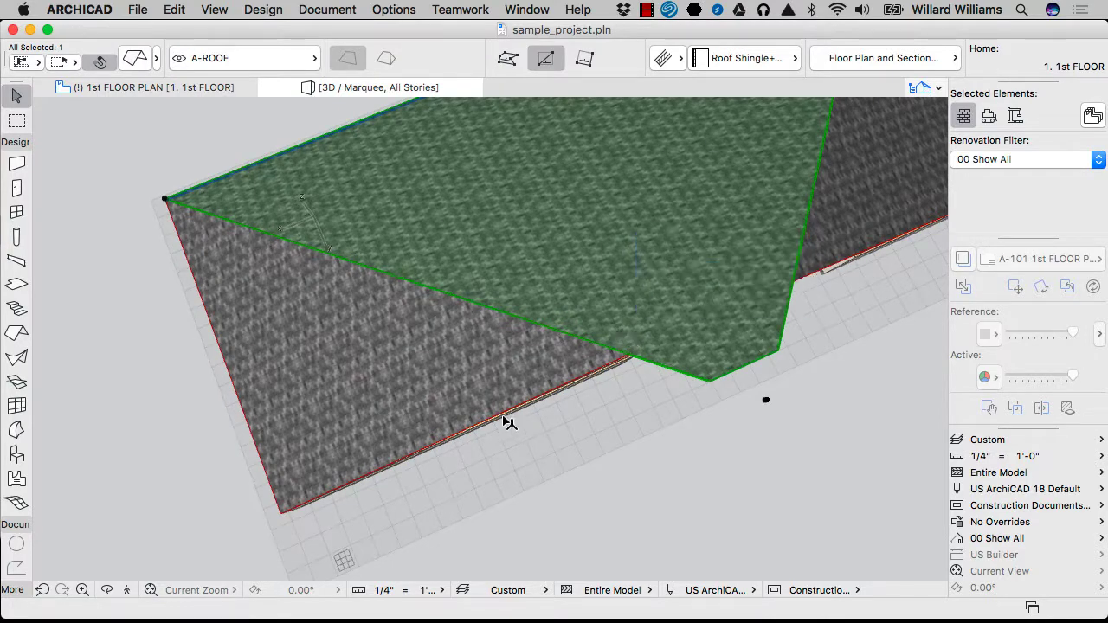
pyautogui.press('super+k')
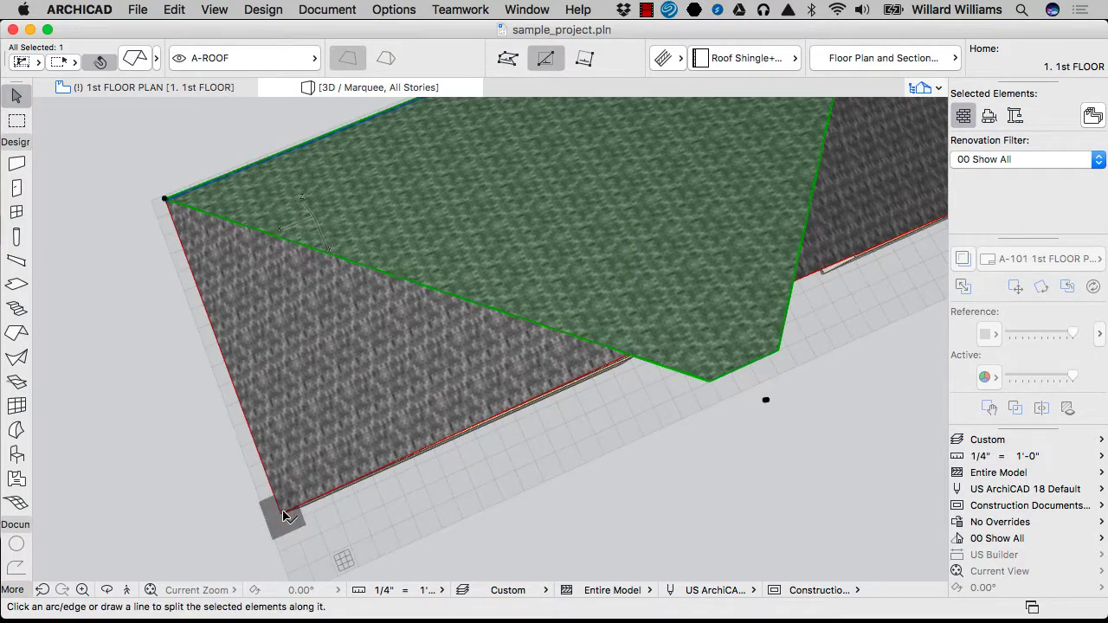
pyautogui.click(290, 510)
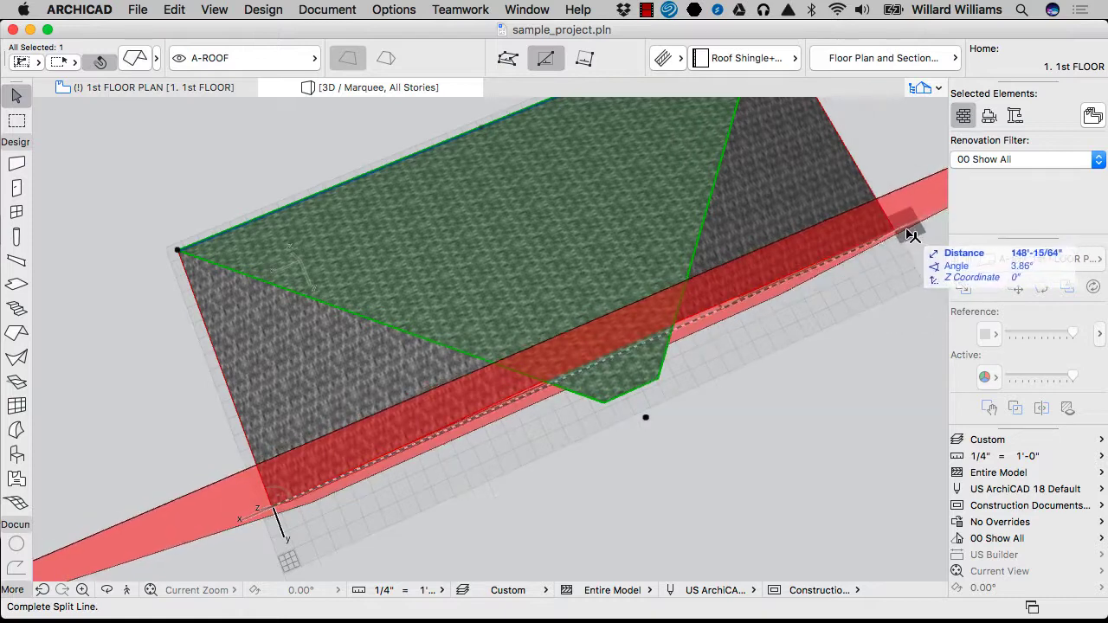
pyautogui.click(900, 232)
# Delete the protruding roof piece below the split line, leaving a straight roof edge
pyautogui.scroll(-4, 544, 129)
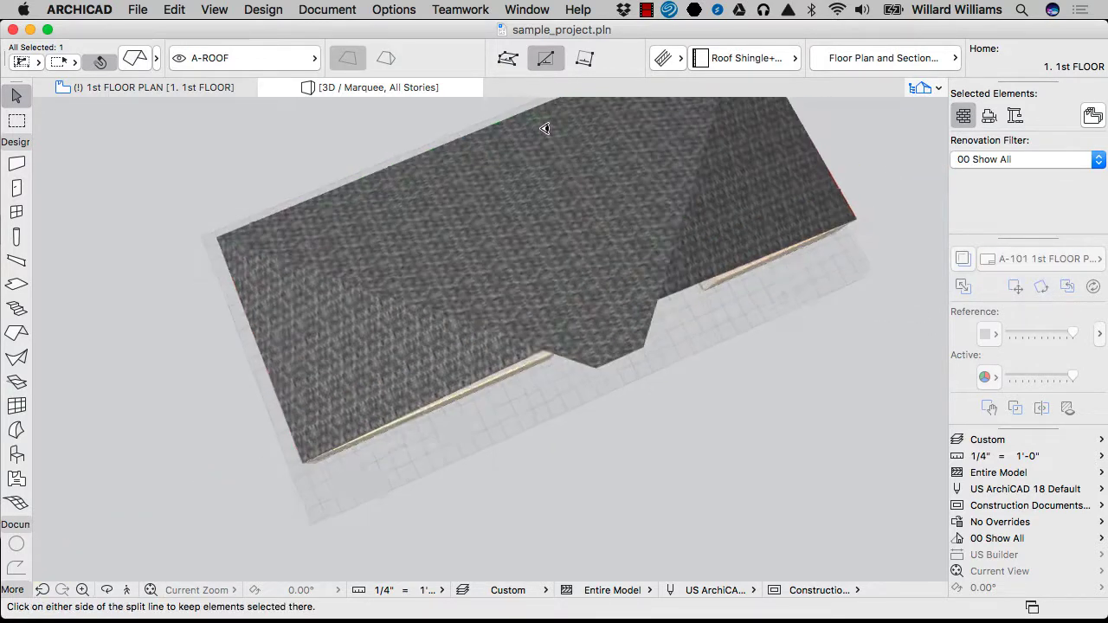
pyautogui.click(717, 386)
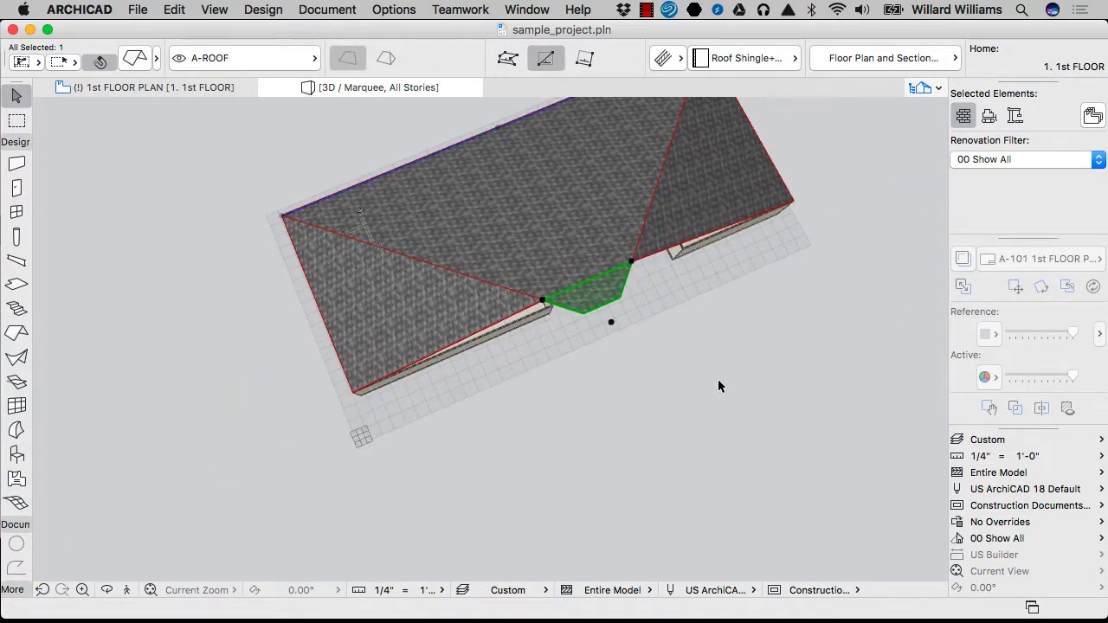
pyautogui.press('Delete')
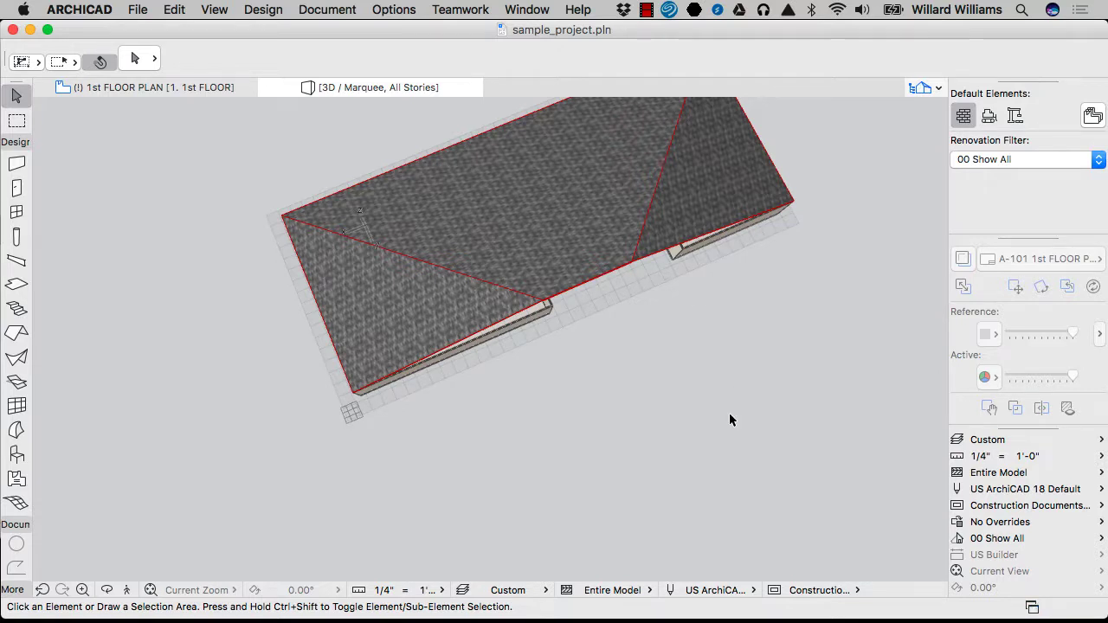
pyautogui.keyDown('shift'); pyautogui.moveTo(729, 420); pyautogui.dragTo(810, 403, button='middle'); pyautogui.keyUp('shift')
# Return to the 1st floor plan and cycle through the trapezoid and triangular roof planes to check the hip lines
pyautogui.press('super+w')
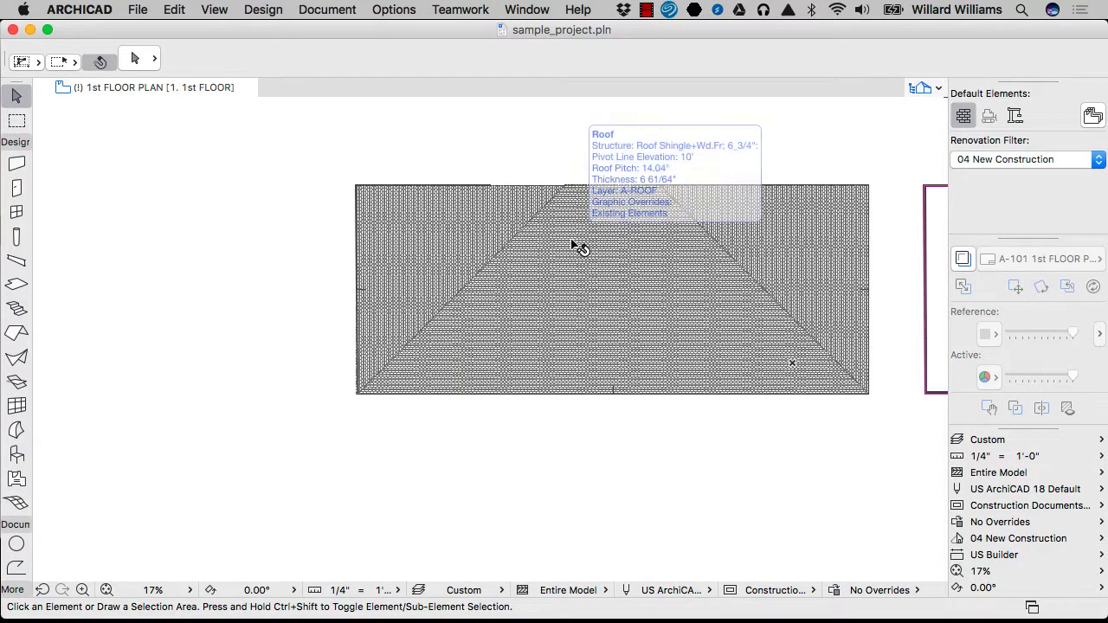
pyautogui.click(559, 242)
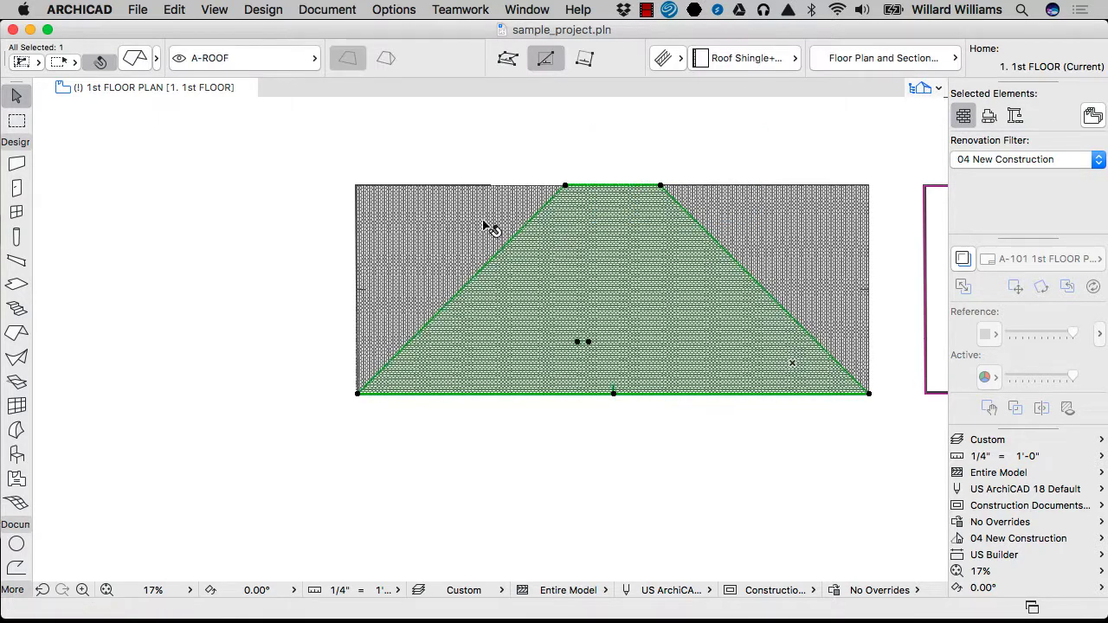
pyautogui.click(489, 227)
pyautogui.click(724, 242)
pyautogui.click(657, 247)
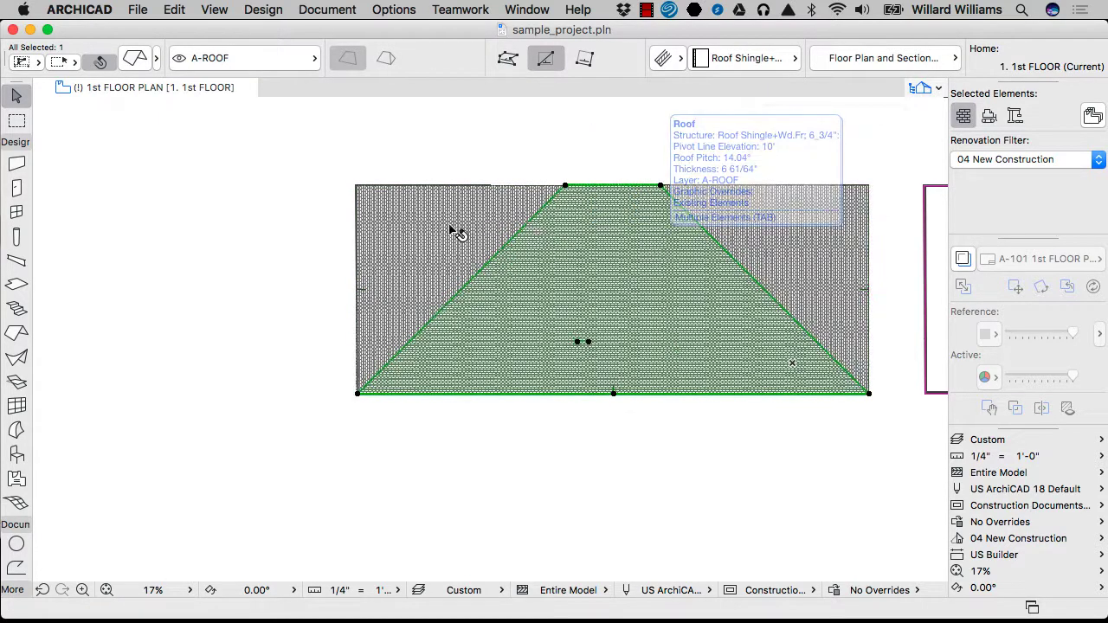
pyautogui.click(461, 230)
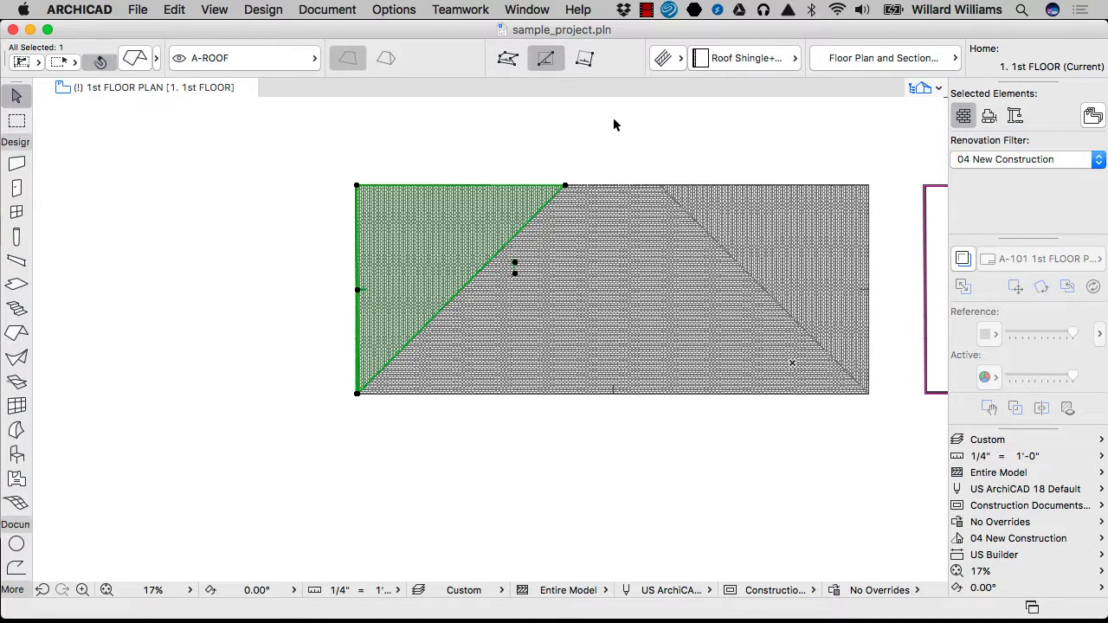
pyautogui.click(646, 11)
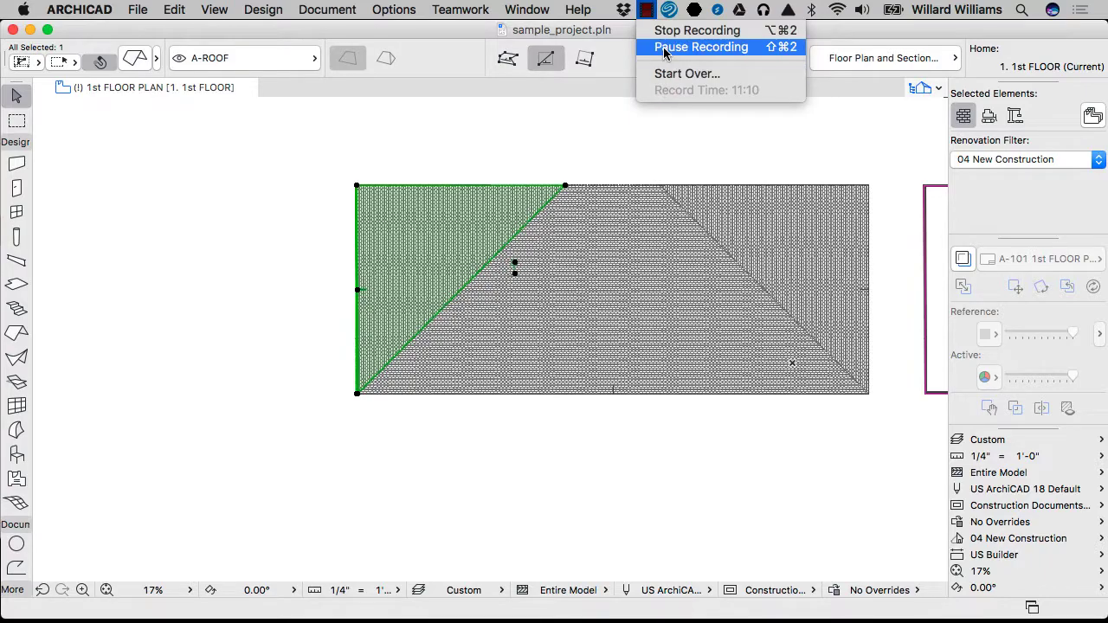